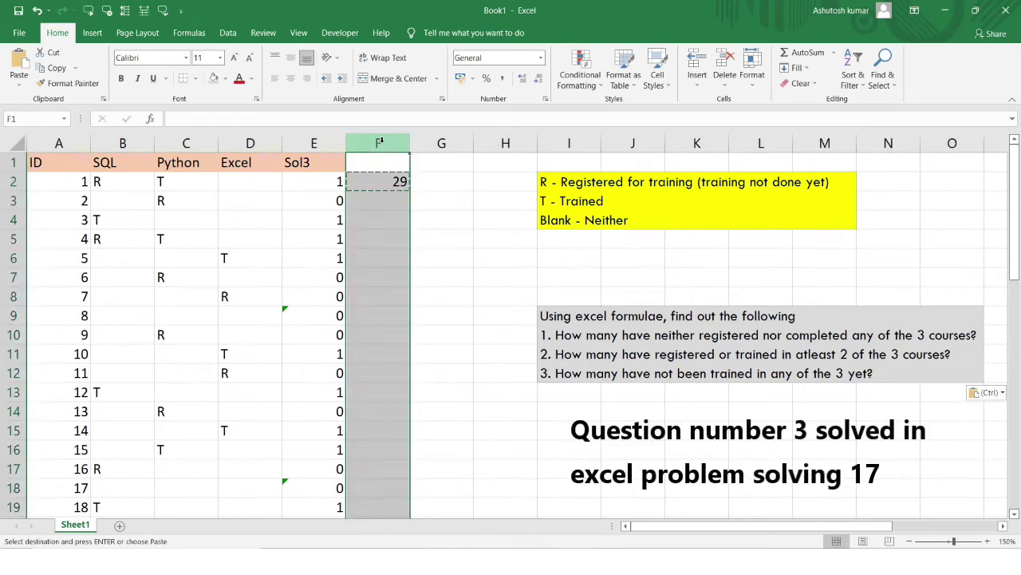
Step: Delete column F holding the copied 29 and head the new column F 'sol2'
key(ctrl+minus)
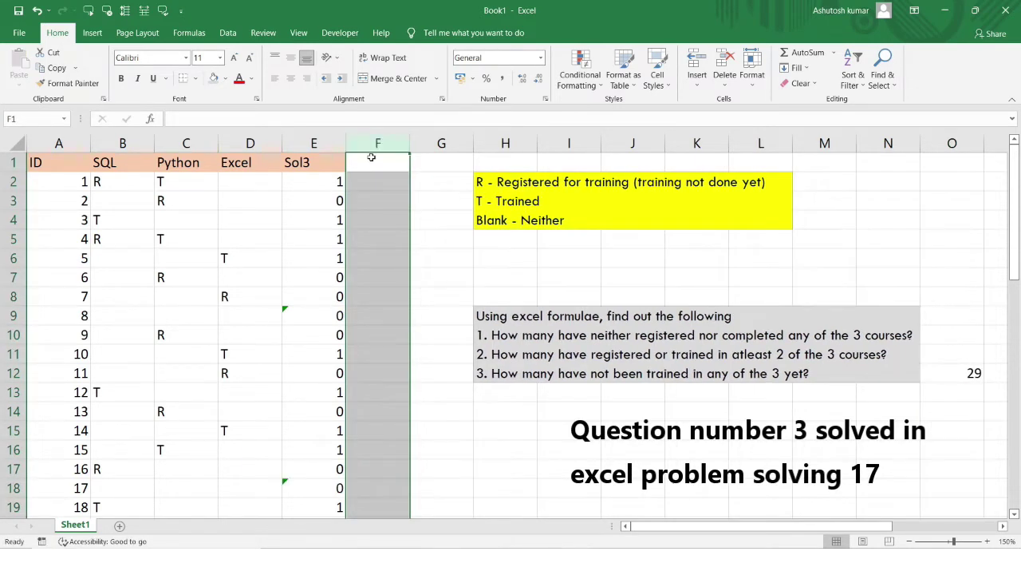
click(367, 165)
text(sol2)
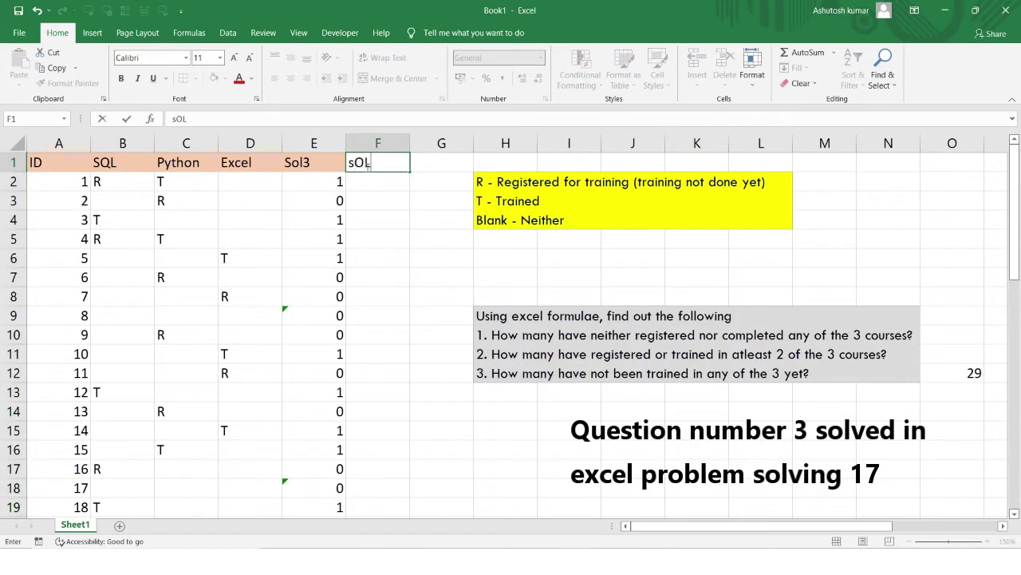
key(Return)
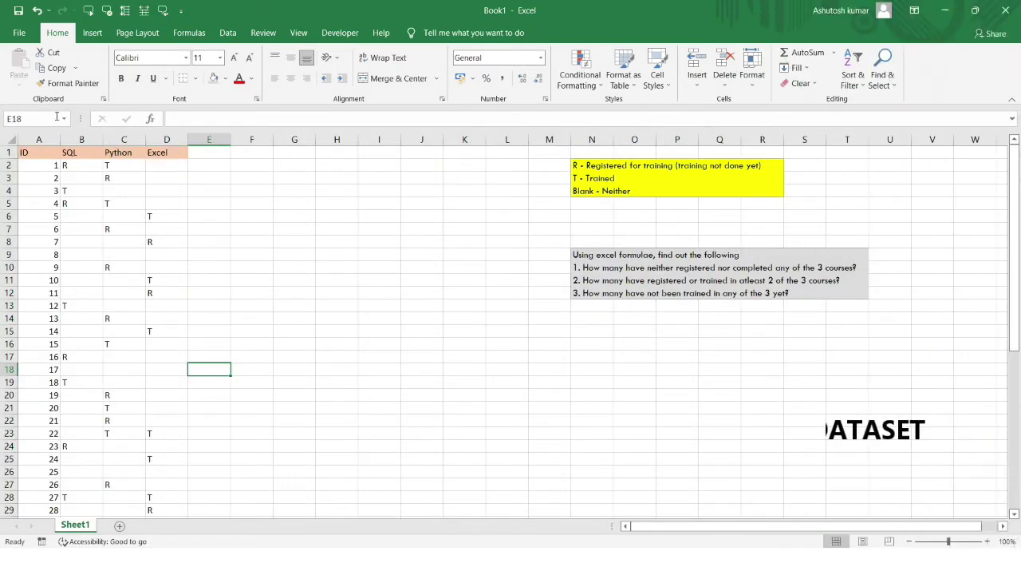
click(32, 142)
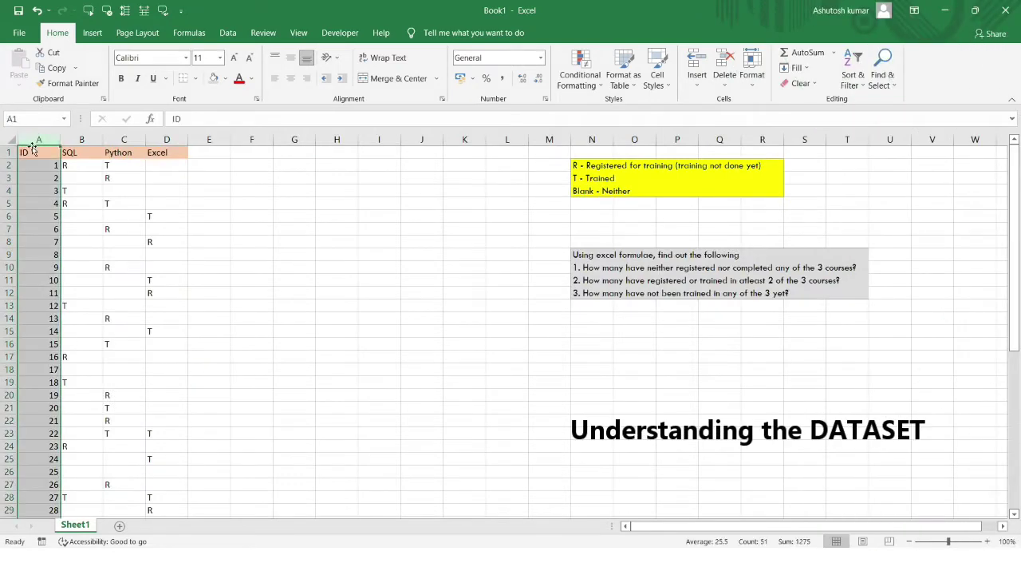
click(35, 150)
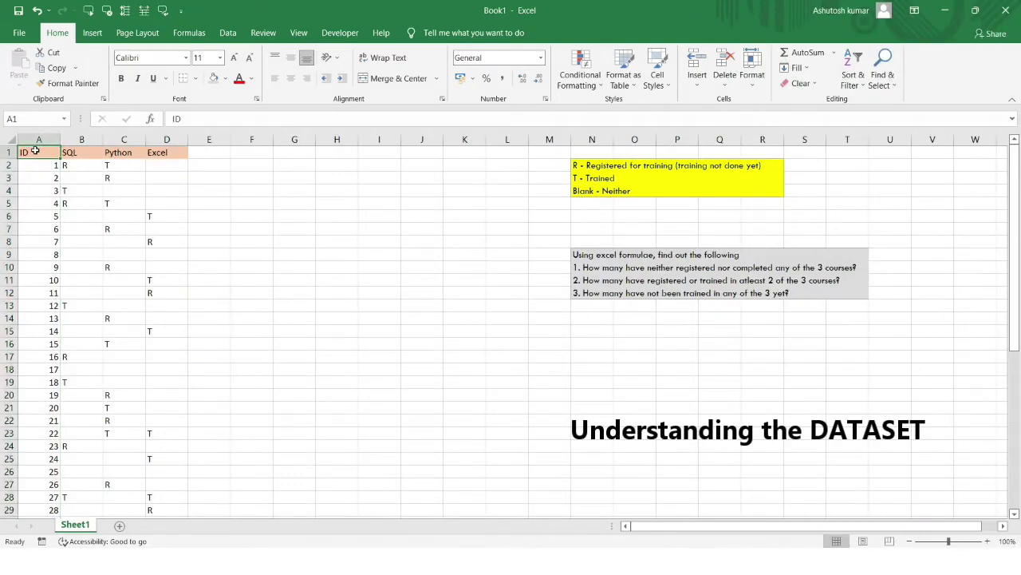
drag(36, 149, 36, 479)
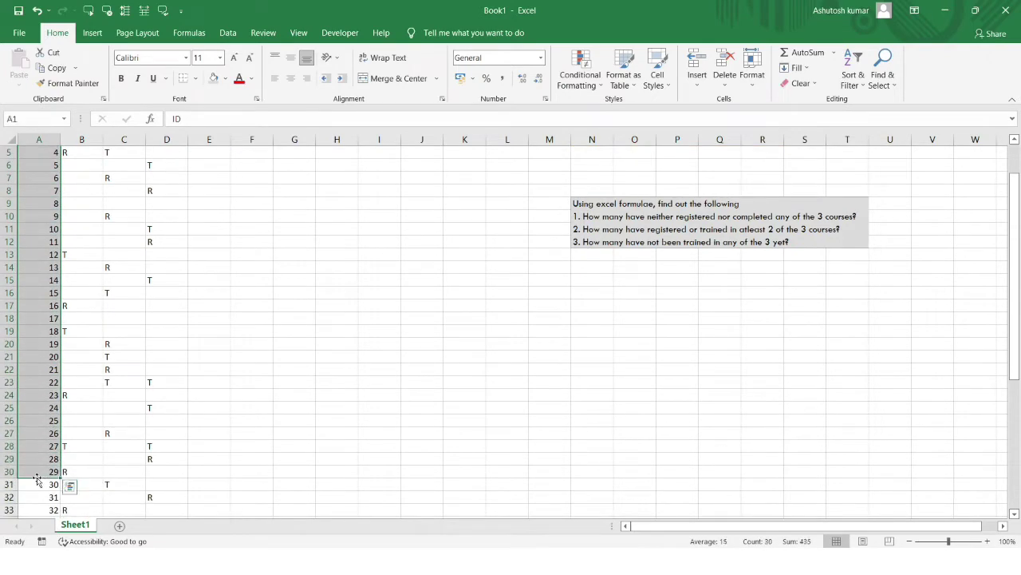
click(239, 357)
scroll(221, 351, up, 2)
click(78, 164)
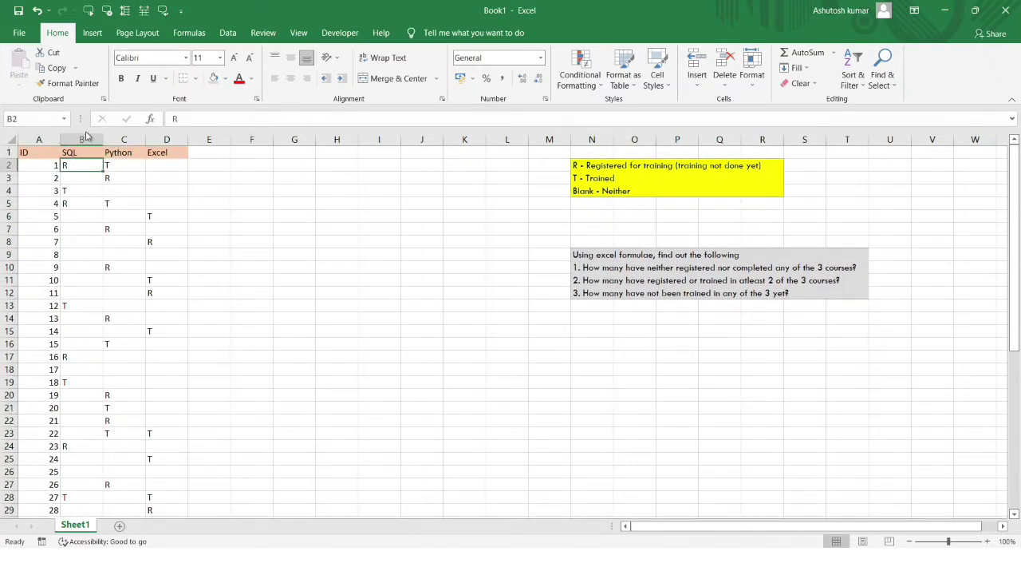
click(87, 136)
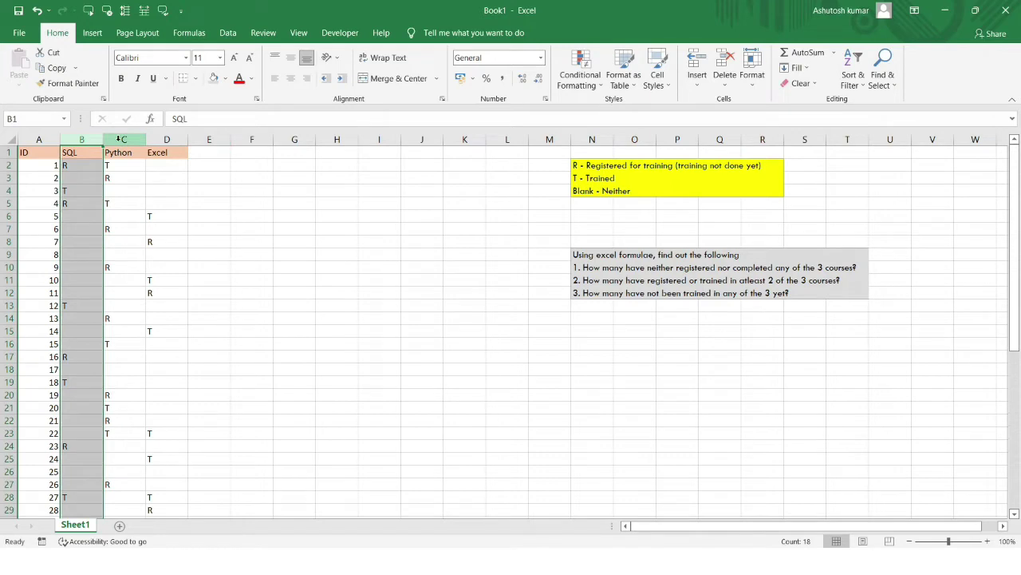
click(122, 139)
click(94, 155)
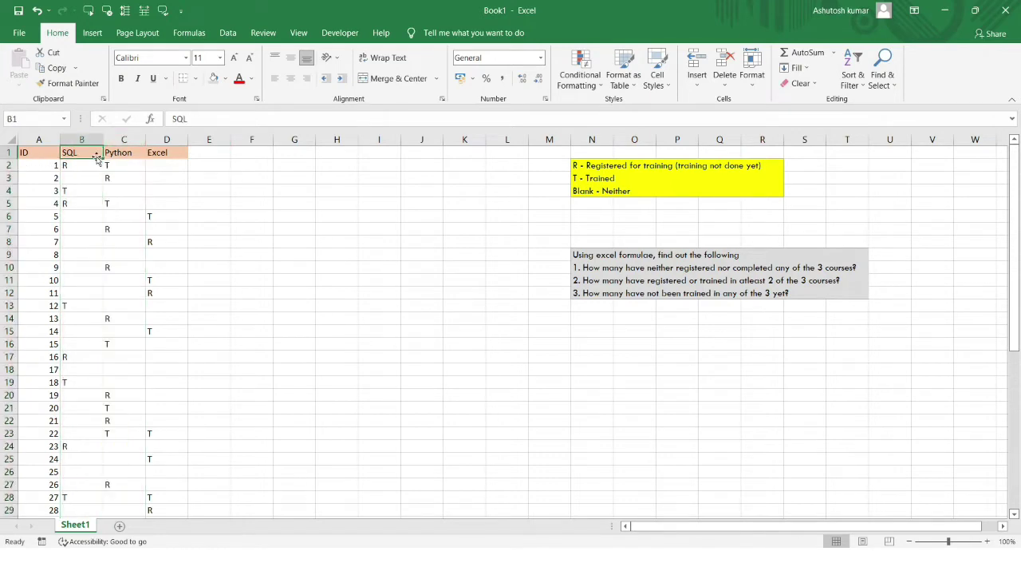
drag(96, 158, 146, 439)
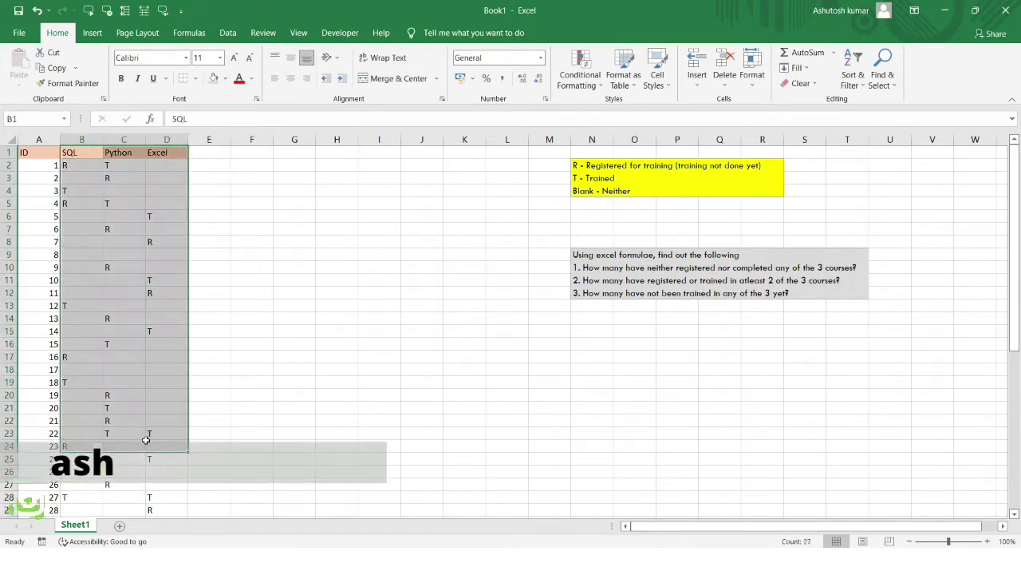
click(104, 326)
click(85, 272)
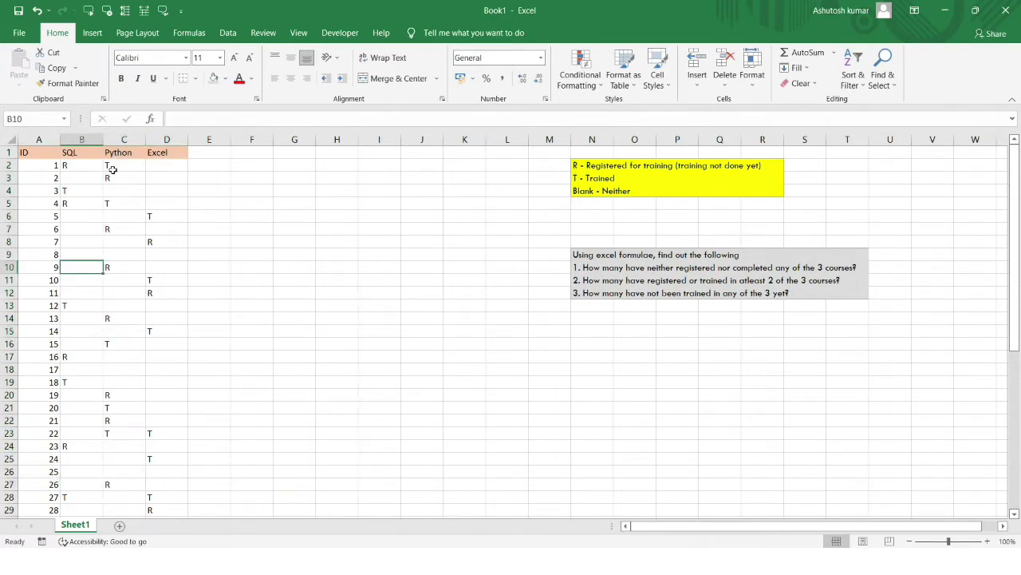
click(73, 168)
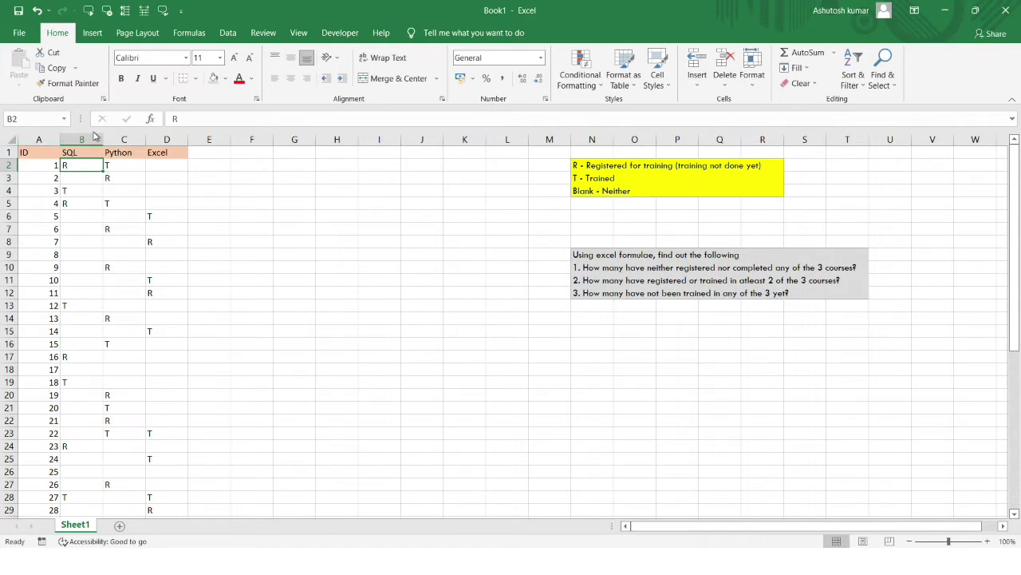
click(32, 179)
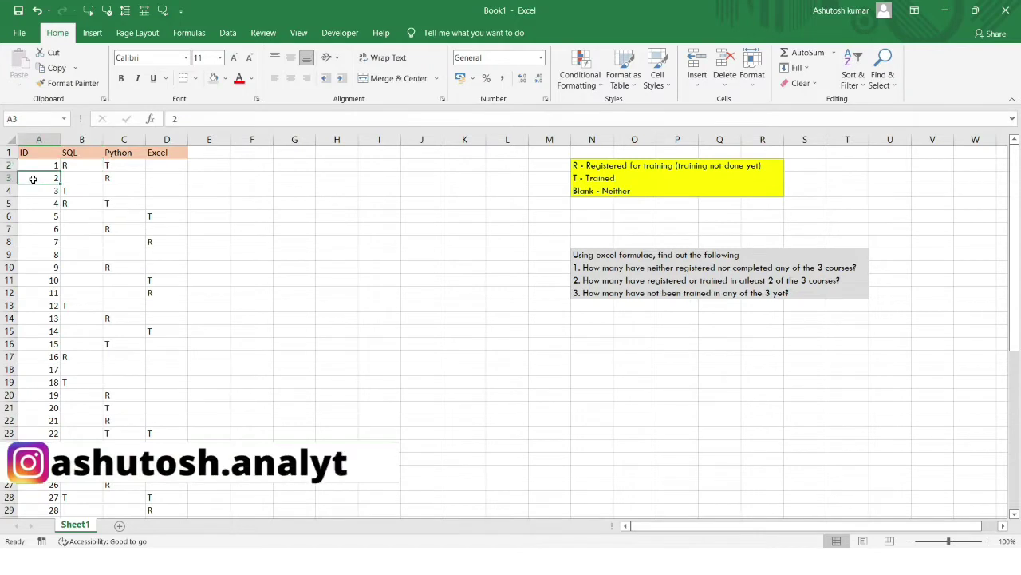
click(125, 176)
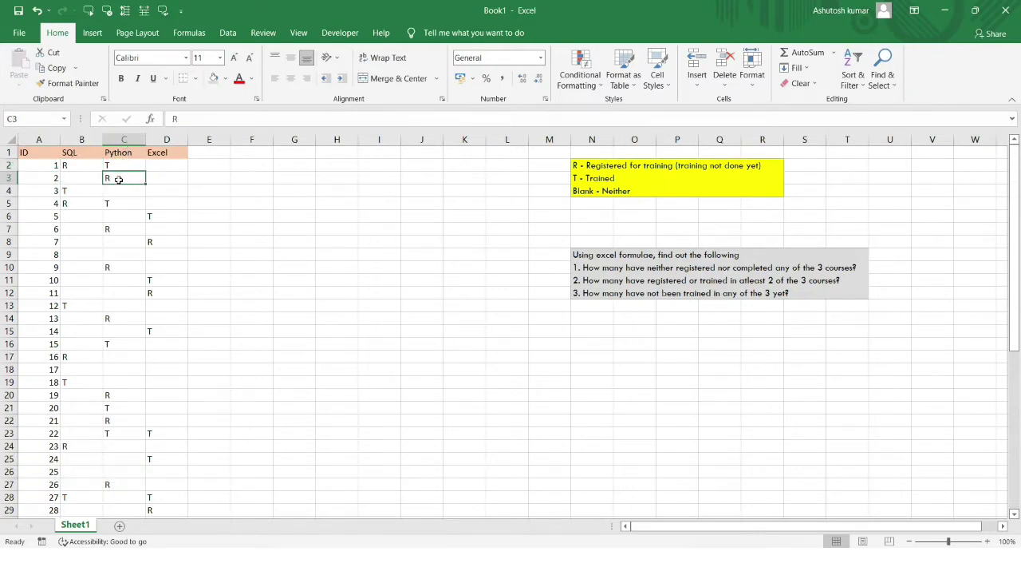
click(628, 187)
click(170, 164)
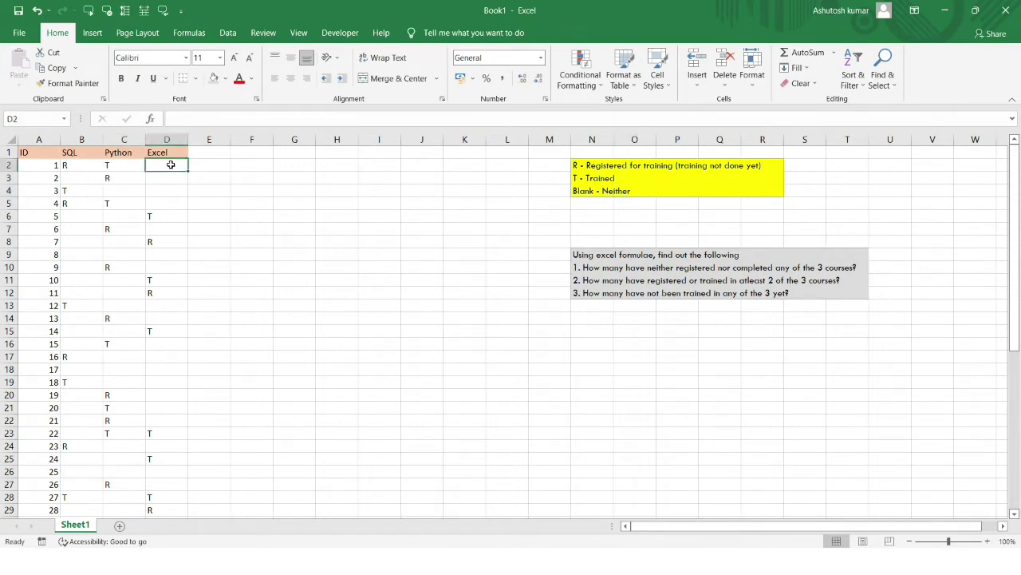
click(69, 164)
click(147, 164)
click(596, 180)
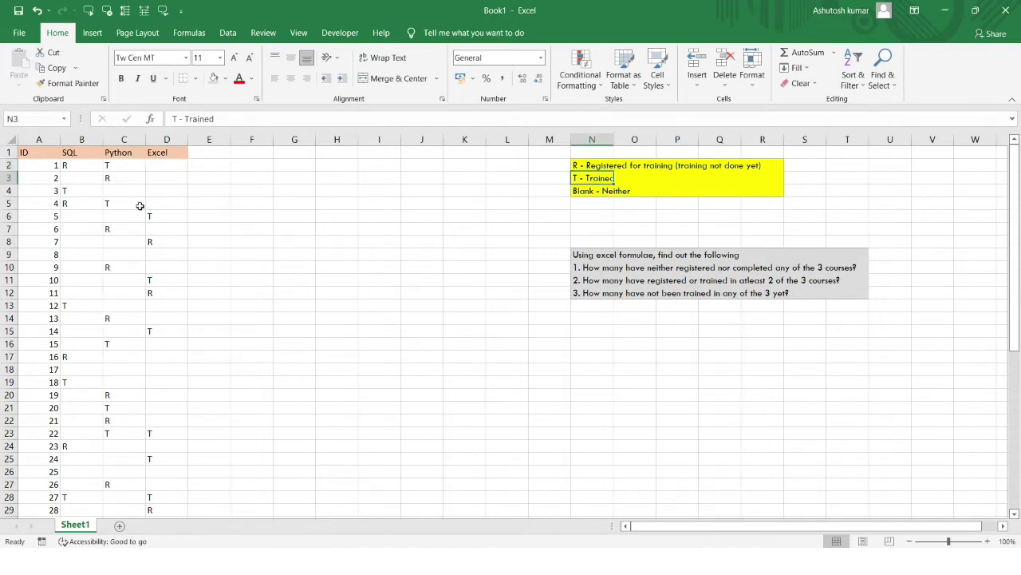
click(116, 139)
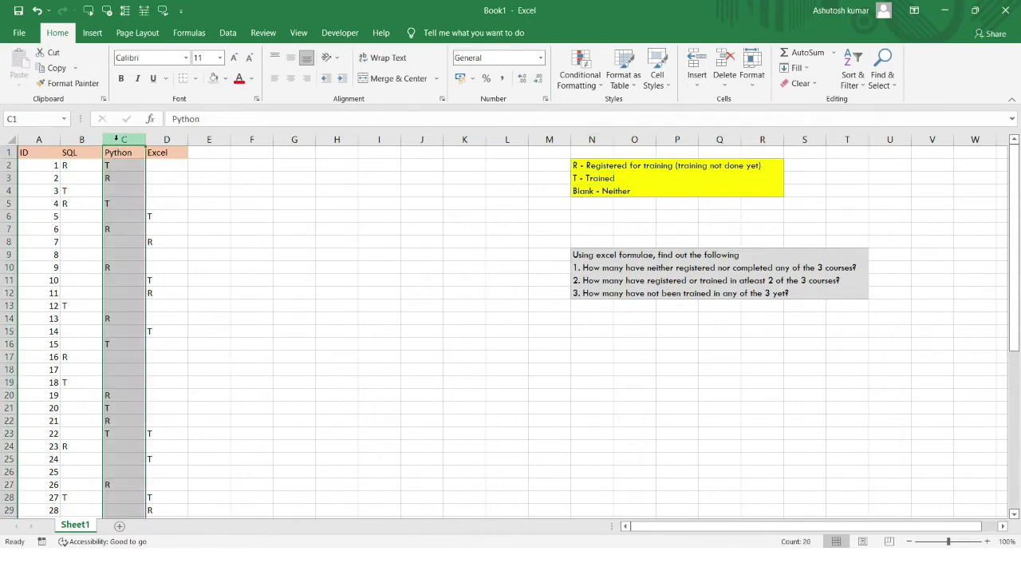
click(179, 166)
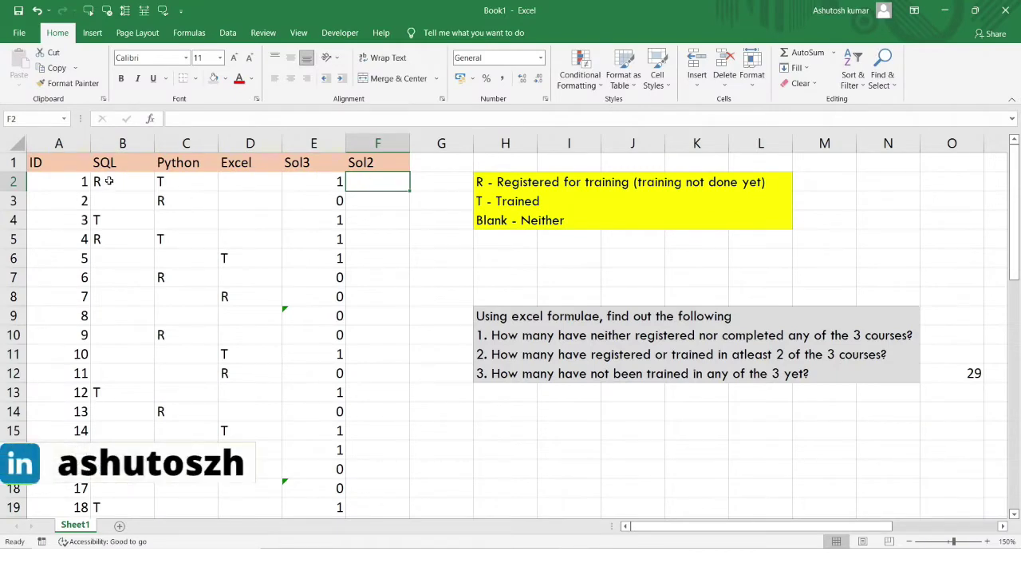
Step: Start an F2 formula counting "R" in B2:D2 plus a second COUNTIF
click(139, 182)
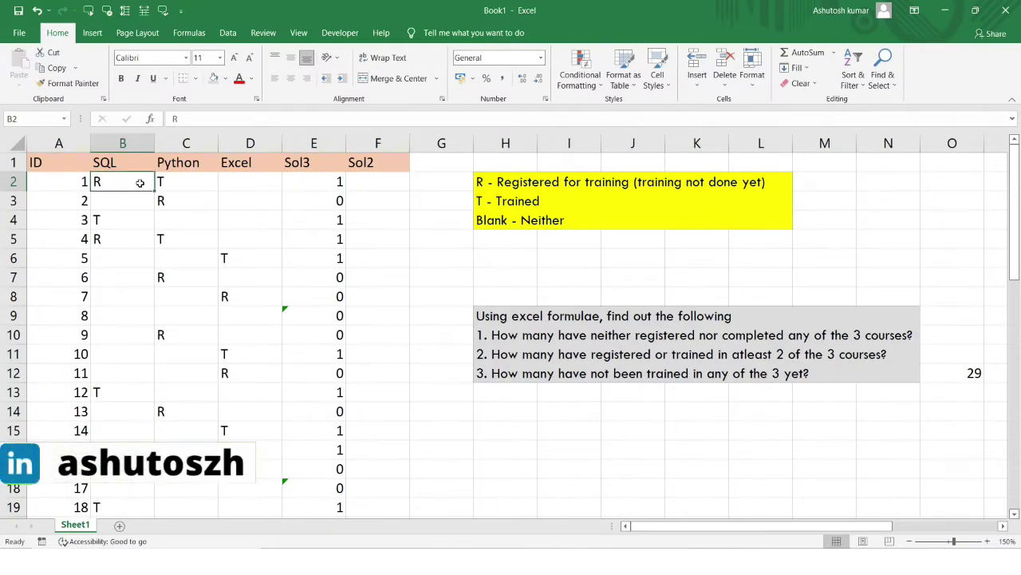
drag(139, 182, 274, 183)
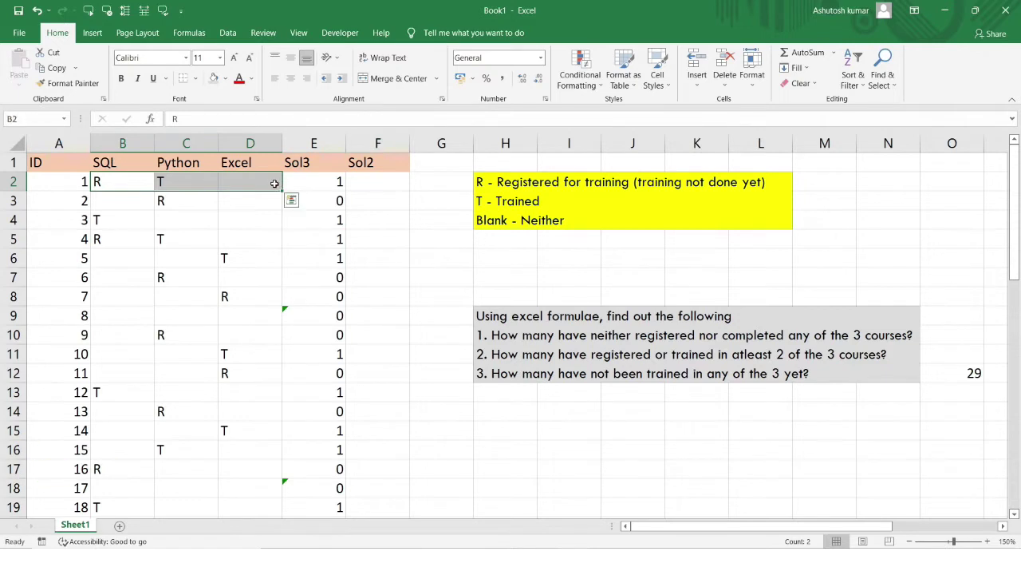
click(370, 188)
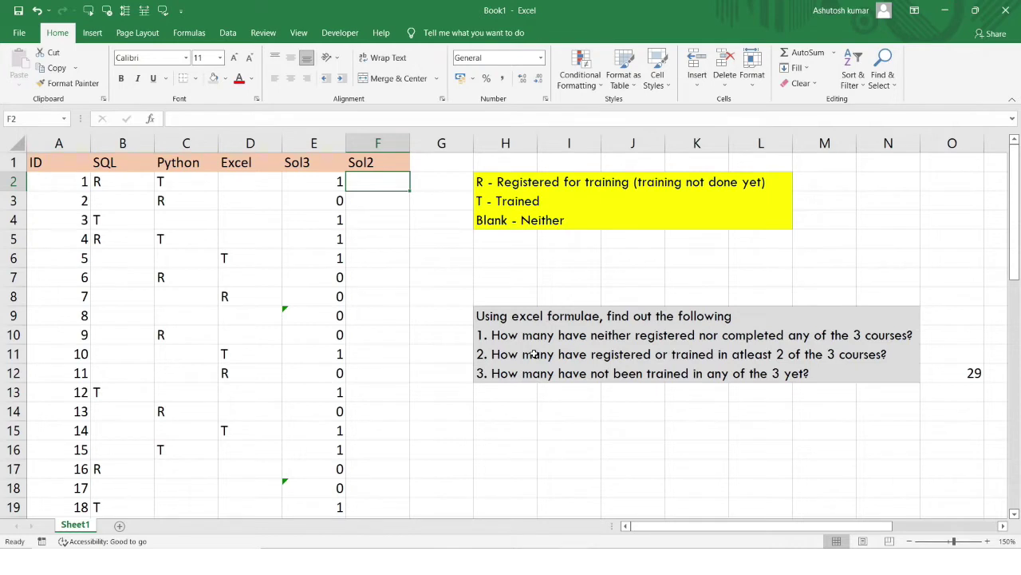
text(=coun)
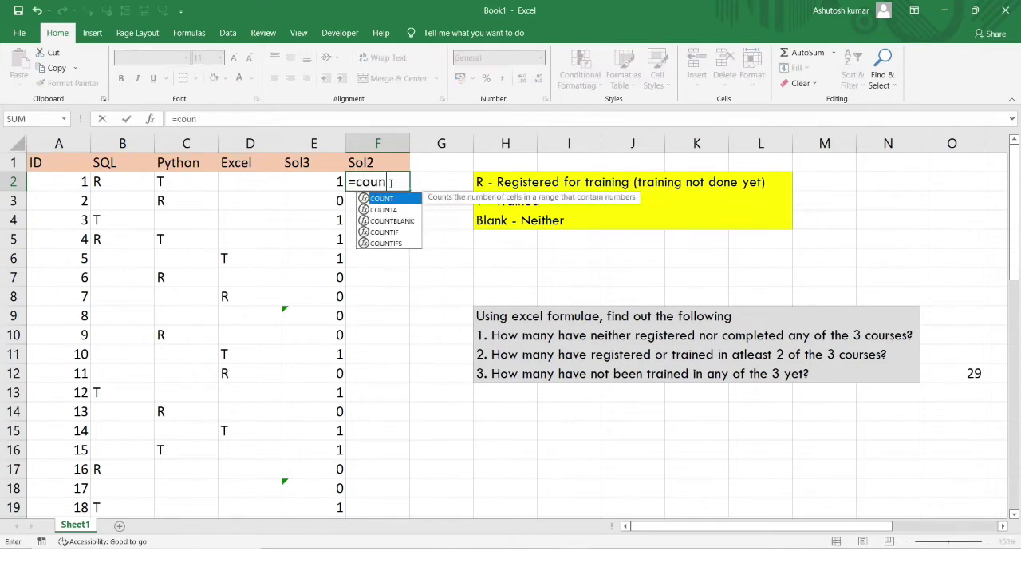
text(tif()
drag(137, 177, 264, 175)
text(,)
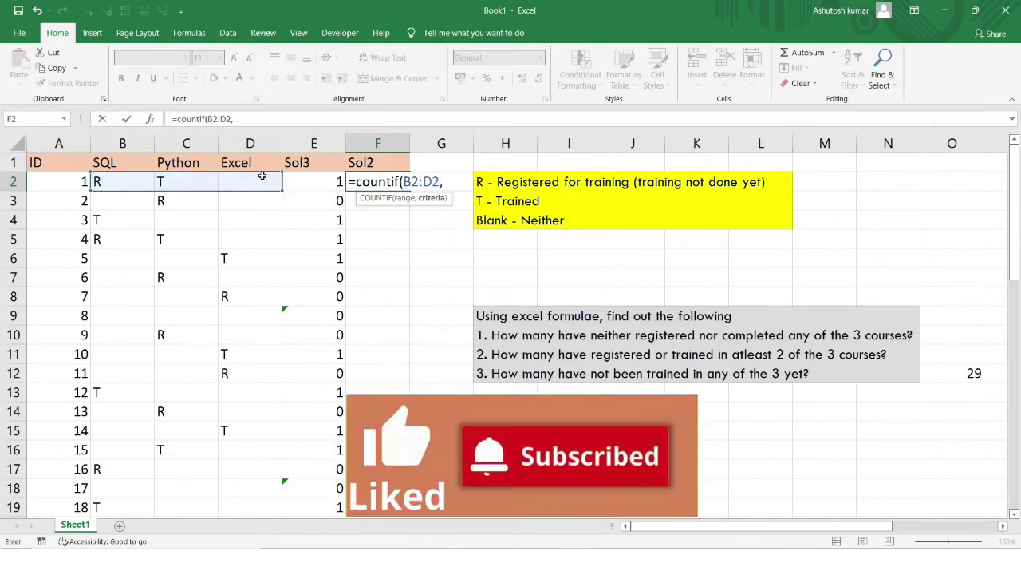
text("R)
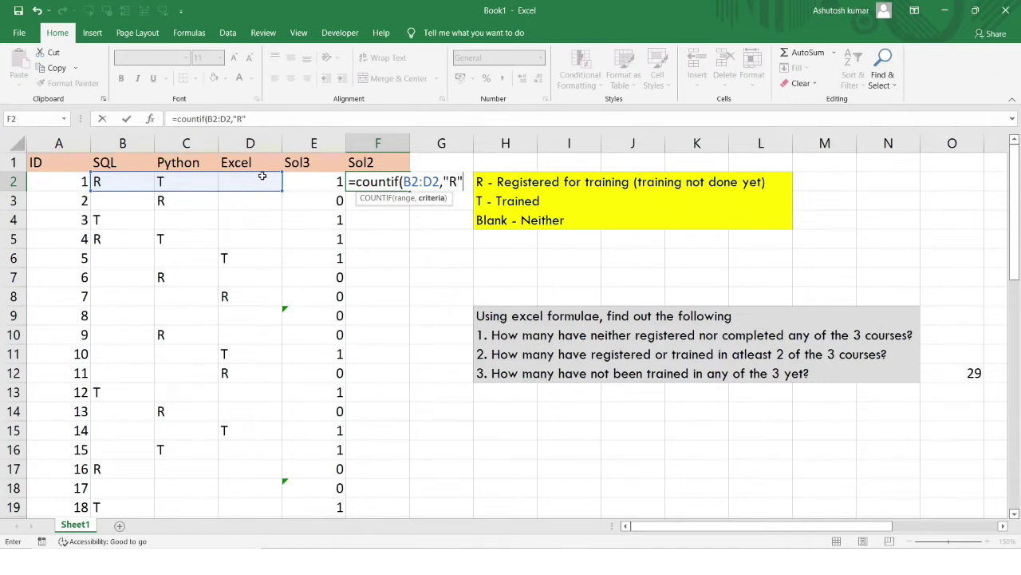
text(+)
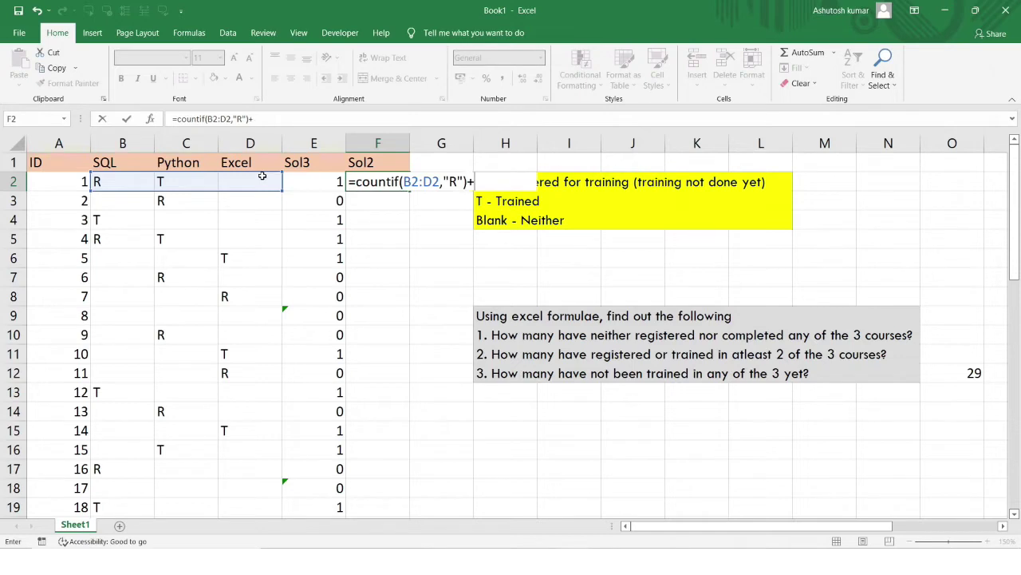
text(COUNT)
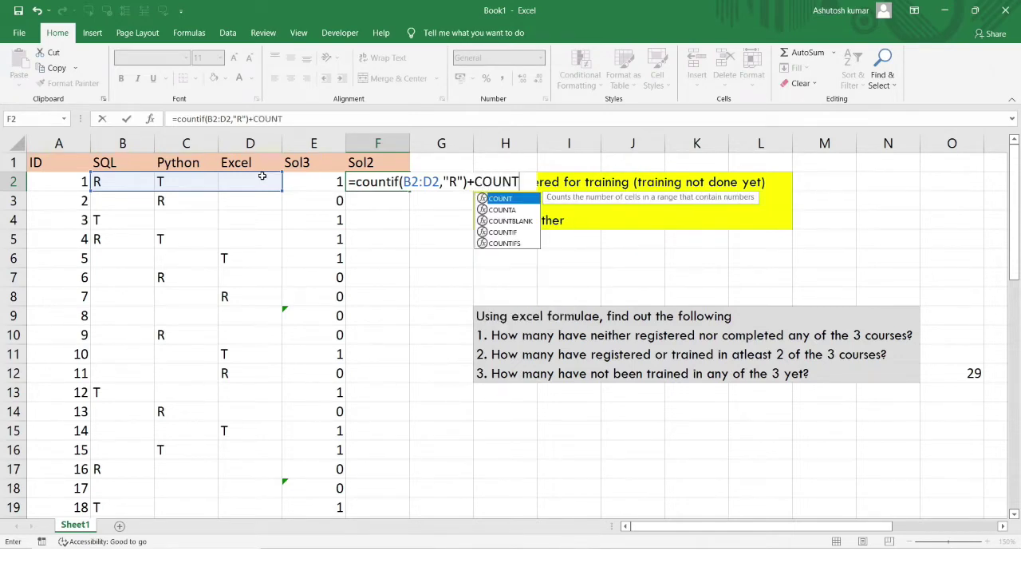
text(IF()
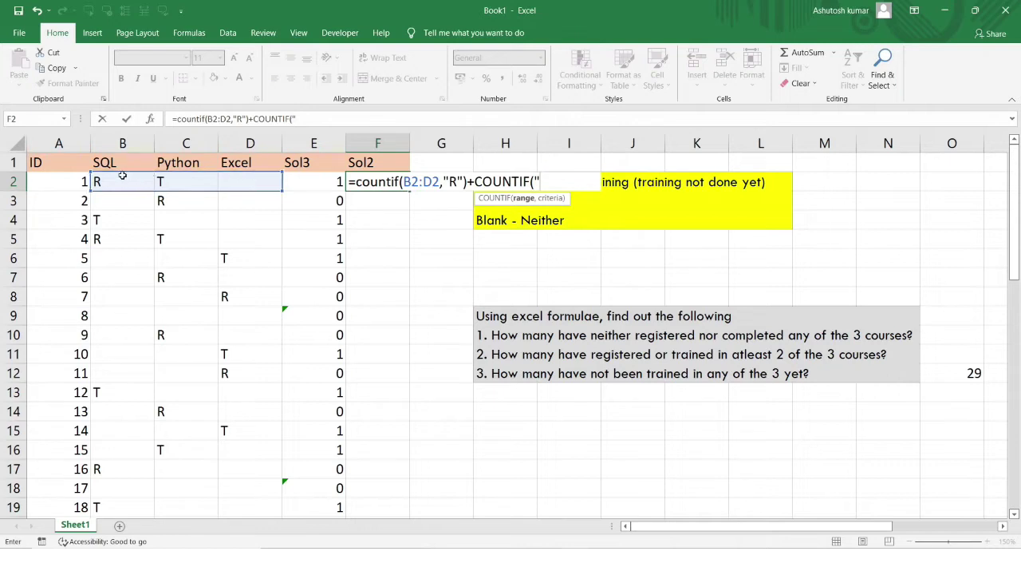
key(Return)
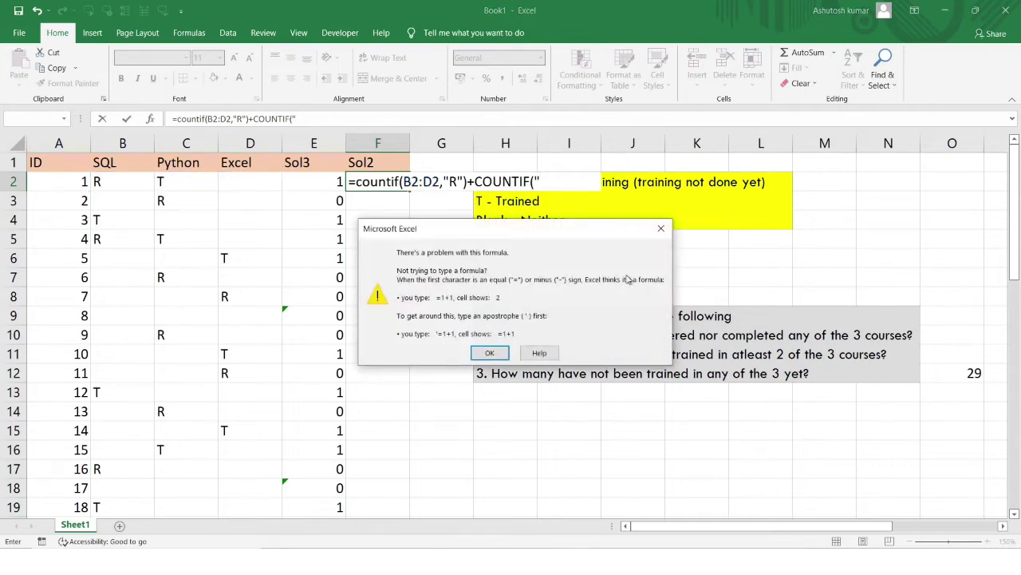
Step: Fix the formula error and finish F2 as =COUNTIF(B2:D2,"R")+COUNTIF(B2:D2,"T"), giving 2
click(661, 228)
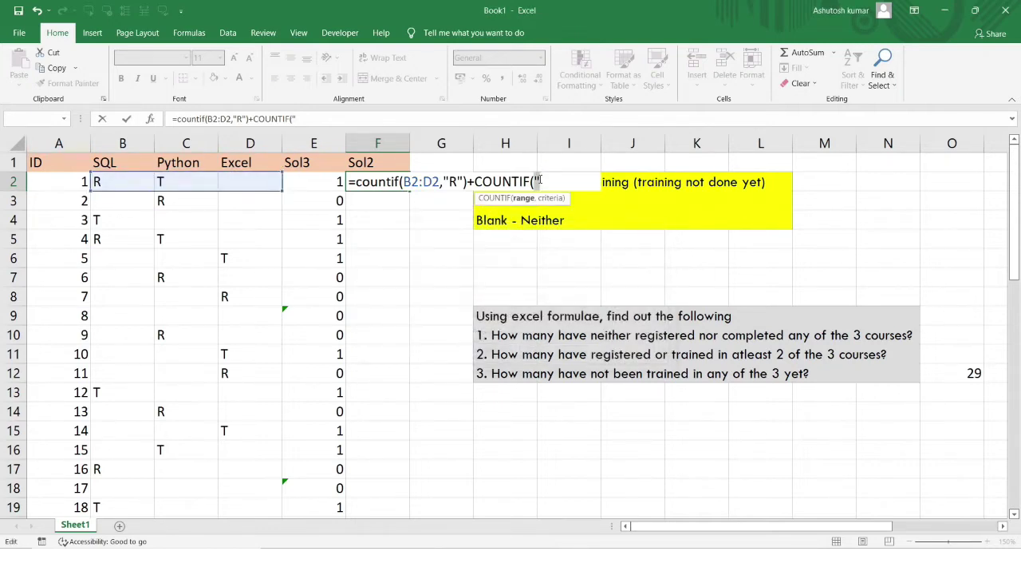
key(BackSpace)
drag(133, 182, 250, 180)
text(,)
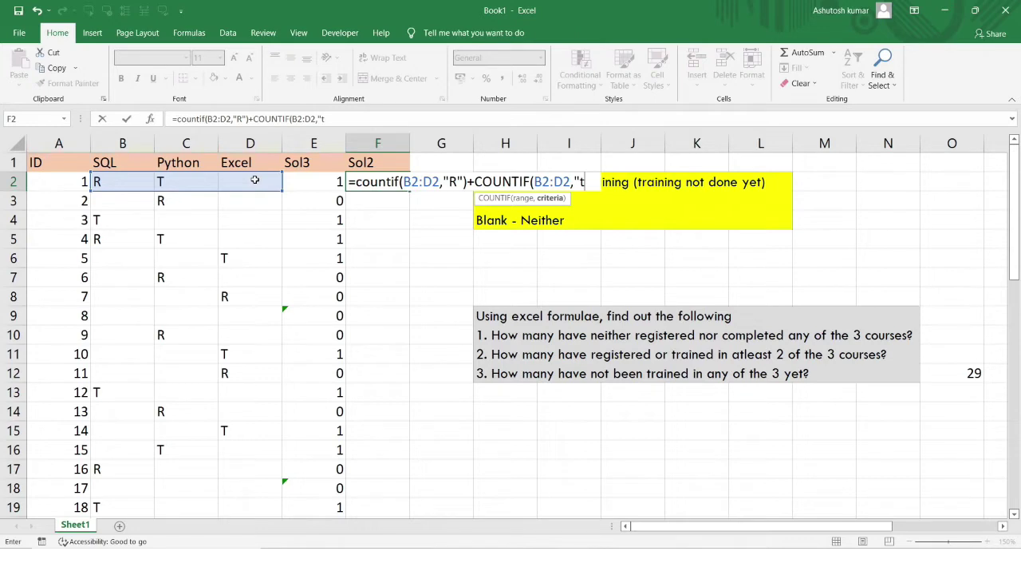
text("T)
text())
key(Return)
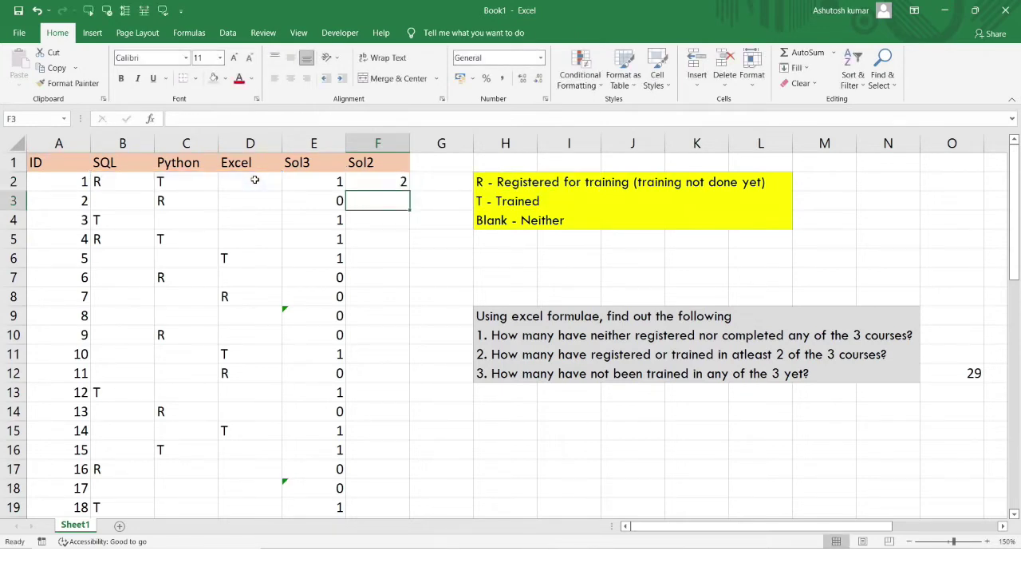
click(402, 181)
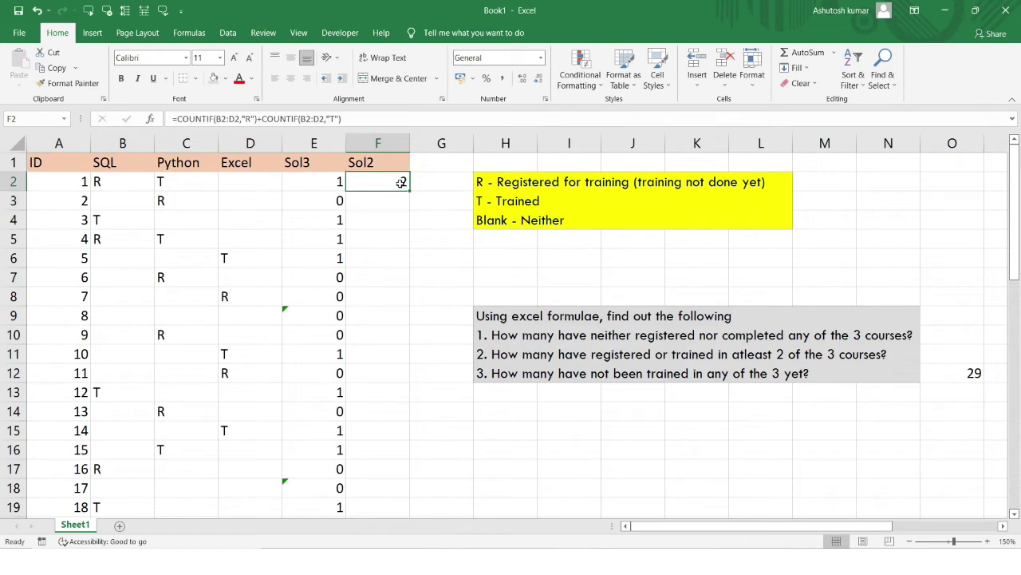
drag(117, 184, 238, 175)
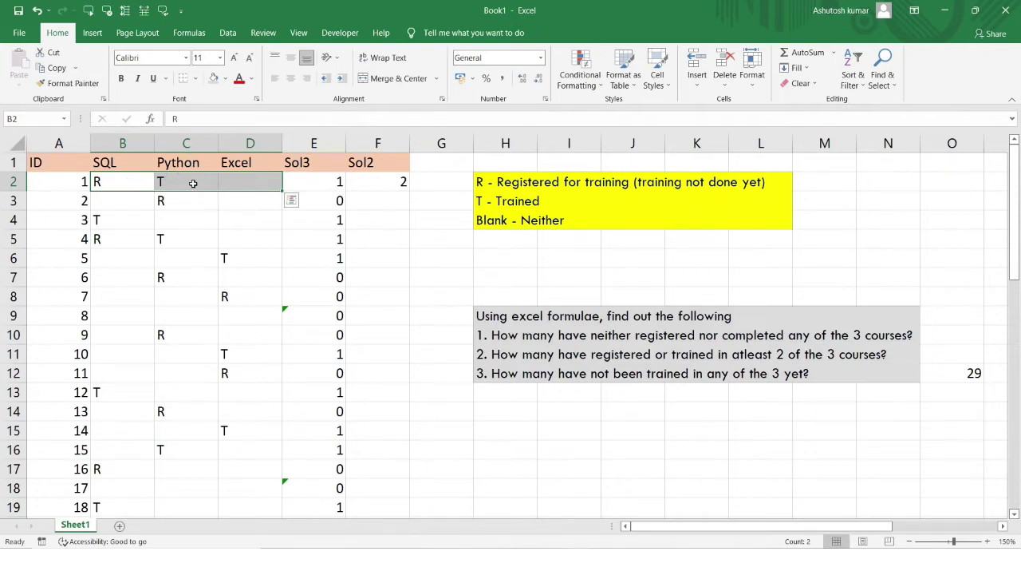
click(361, 183)
Step: Copy the F2 formula down to F7 and check rows 4 and 5 against their courses
drag(409, 188, 409, 287)
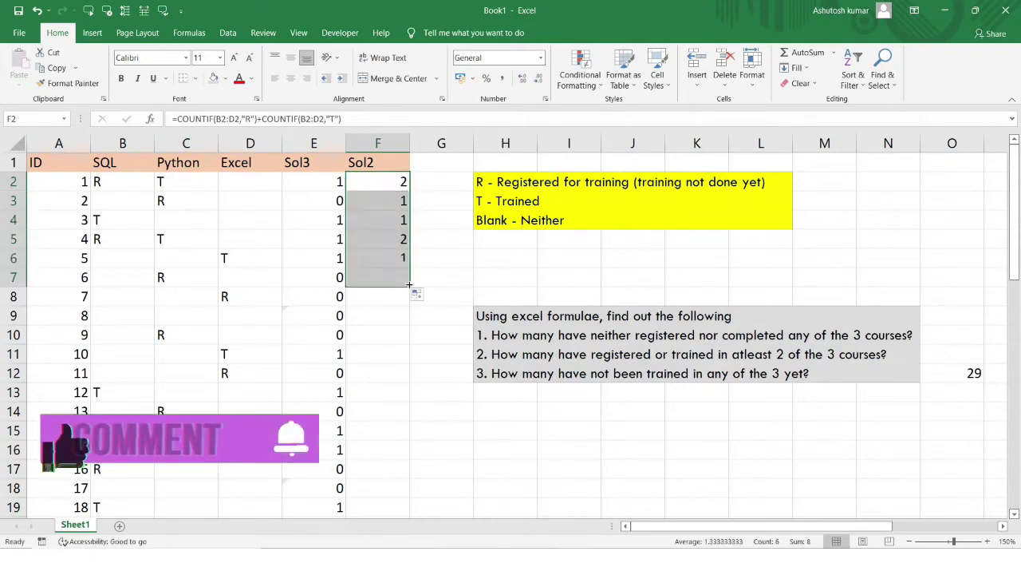
click(401, 243)
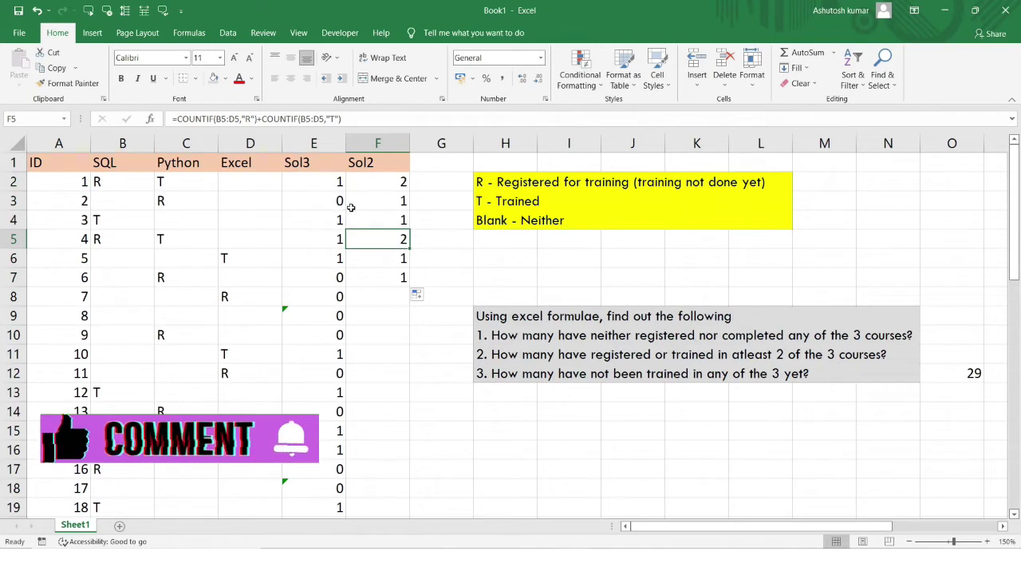
click(123, 216)
drag(123, 215, 237, 217)
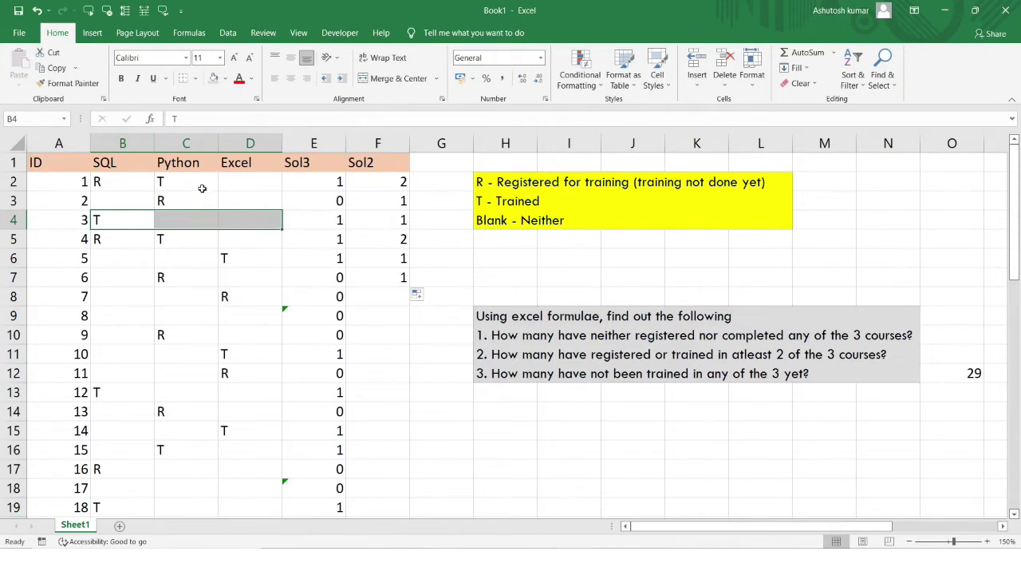
click(385, 224)
click(390, 237)
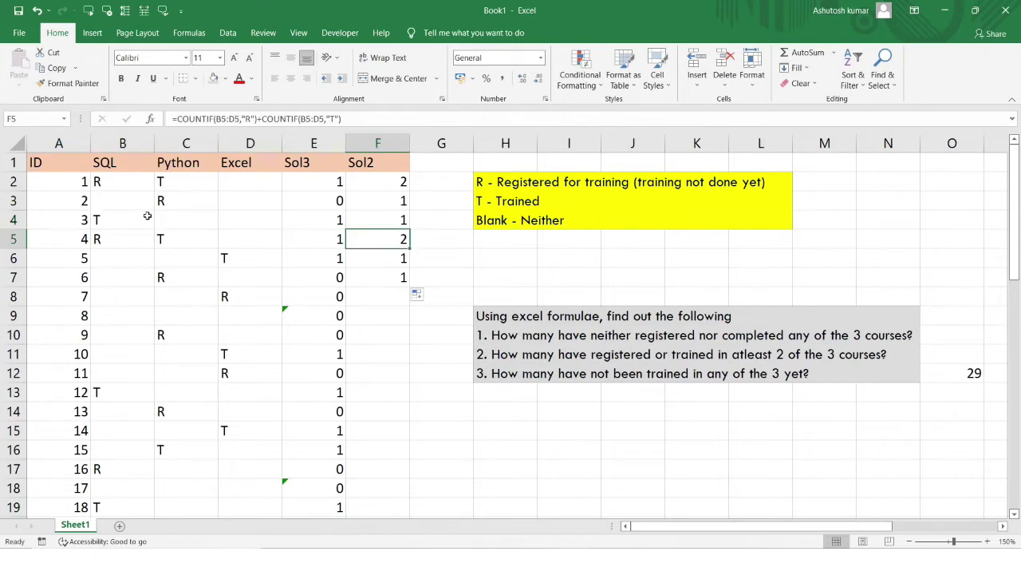
drag(115, 231, 245, 233)
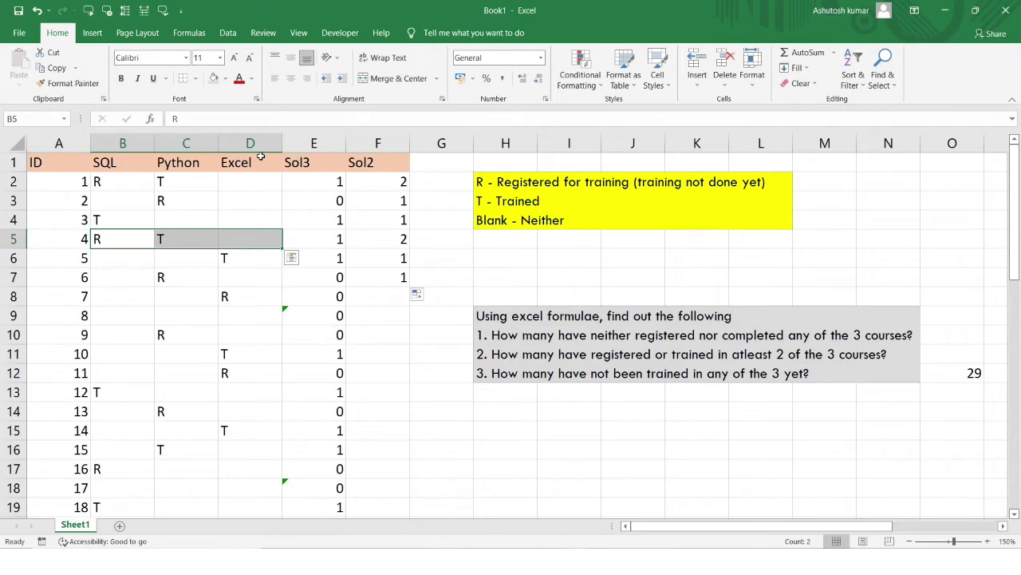
Step: Fill the Sol2 formula from F7 down through F51
click(330, 280)
key(ctrl+Down)
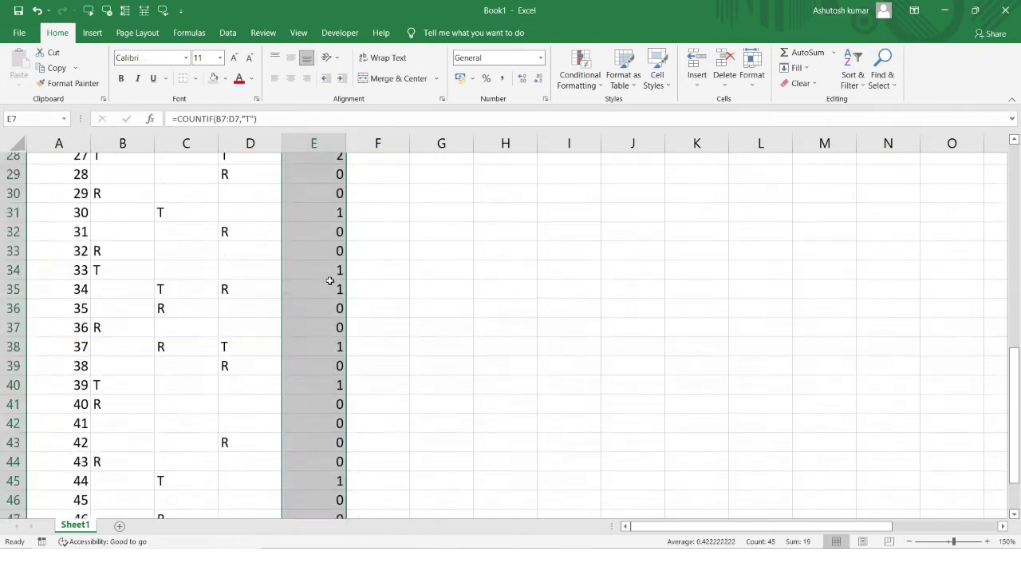
key(Right)
key(ctrl+shift+Up)
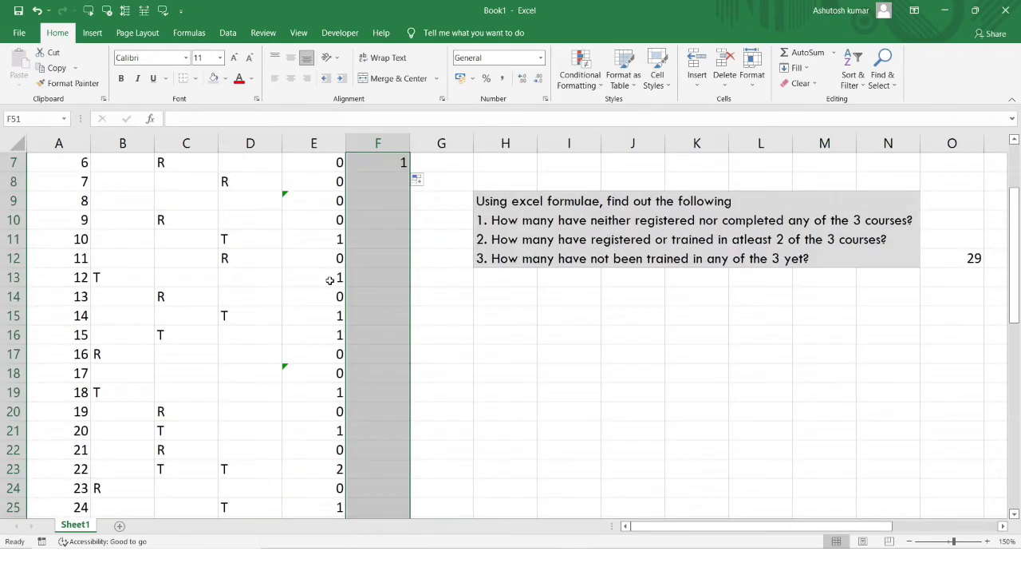
key(ctrl+d)
click(389, 282)
scroll(388, 282, up, 2)
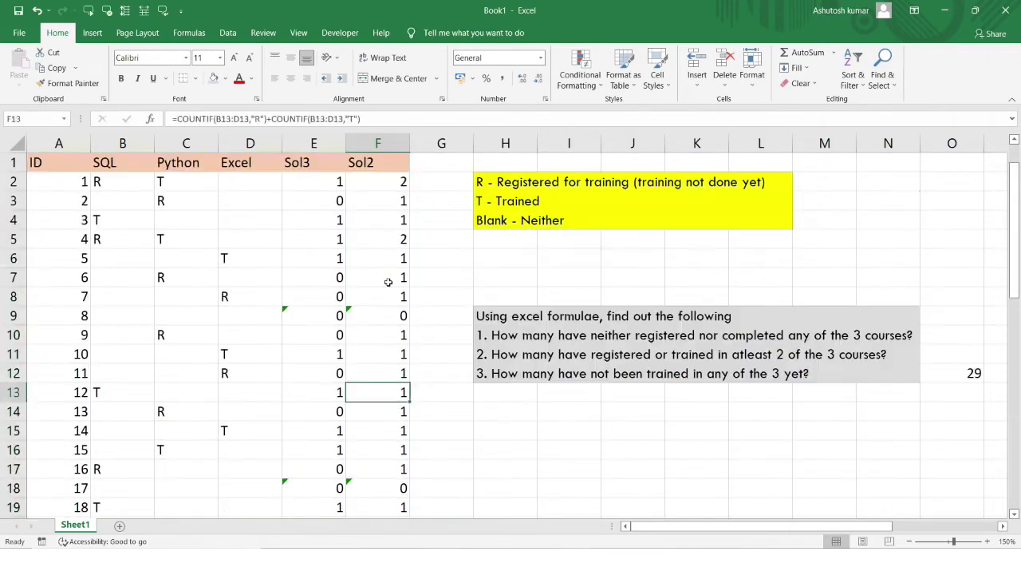
Step: Review the F2 formula and the whole Sol2 column, then pick O11 beside question 2
click(552, 358)
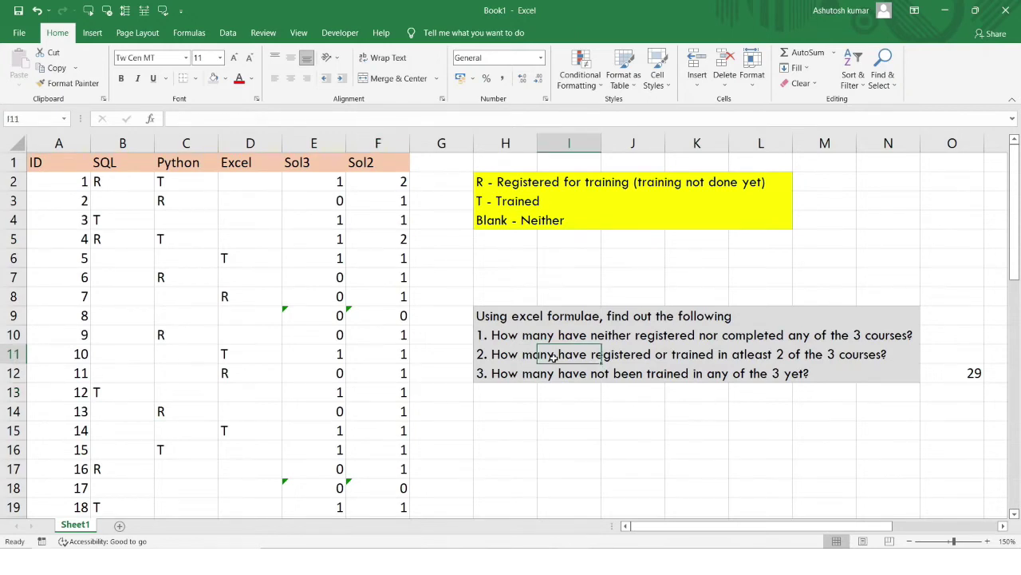
click(385, 178)
click(377, 142)
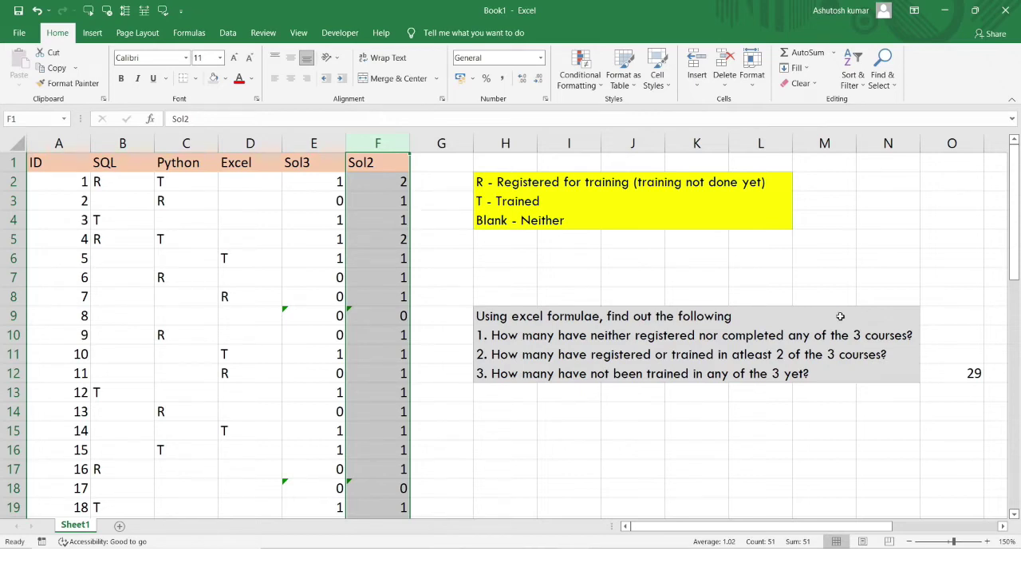
click(955, 358)
Step: Enter =COUNTIF(F2:F51,">1") in O11 so question 2 shows 8
double_click(955, 358)
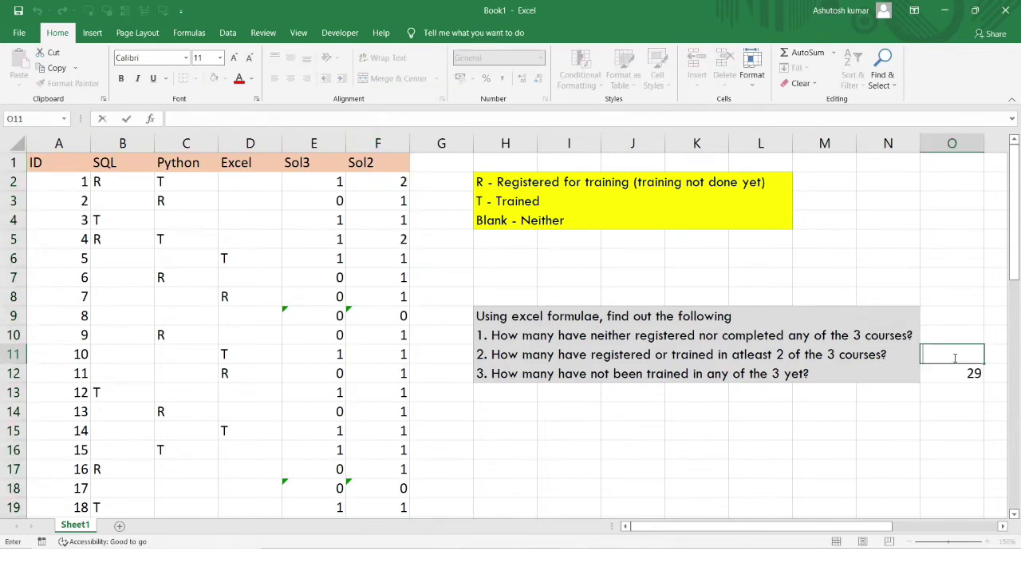
text(=COUNTI)
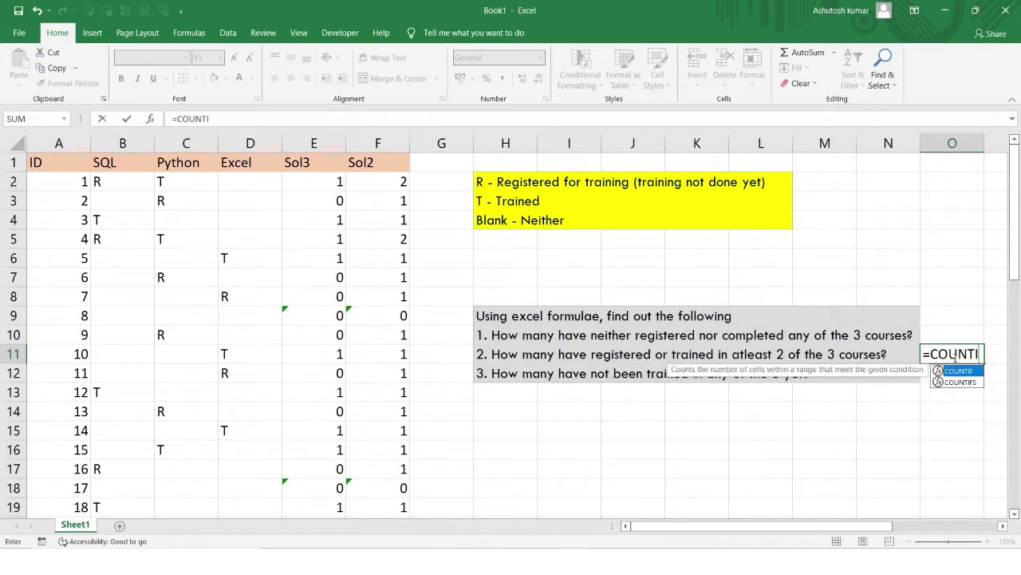
text(F()
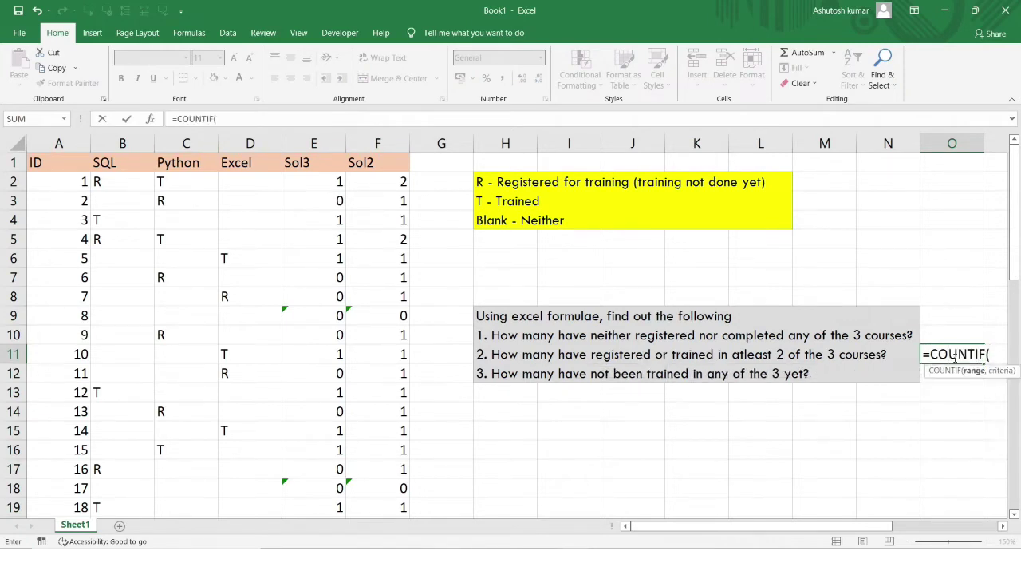
drag(393, 182, 380, 468)
text(,)
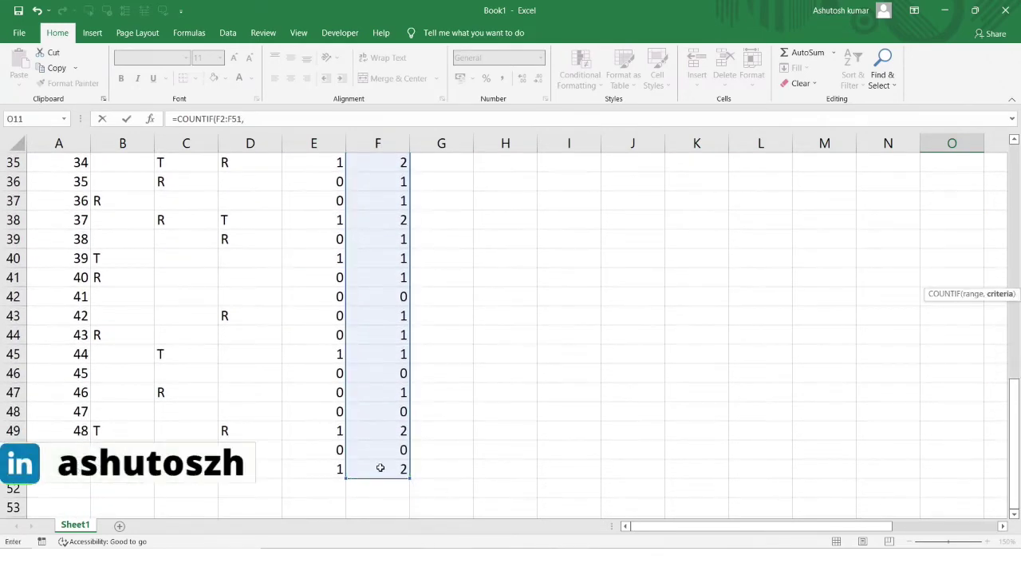
text(">1)
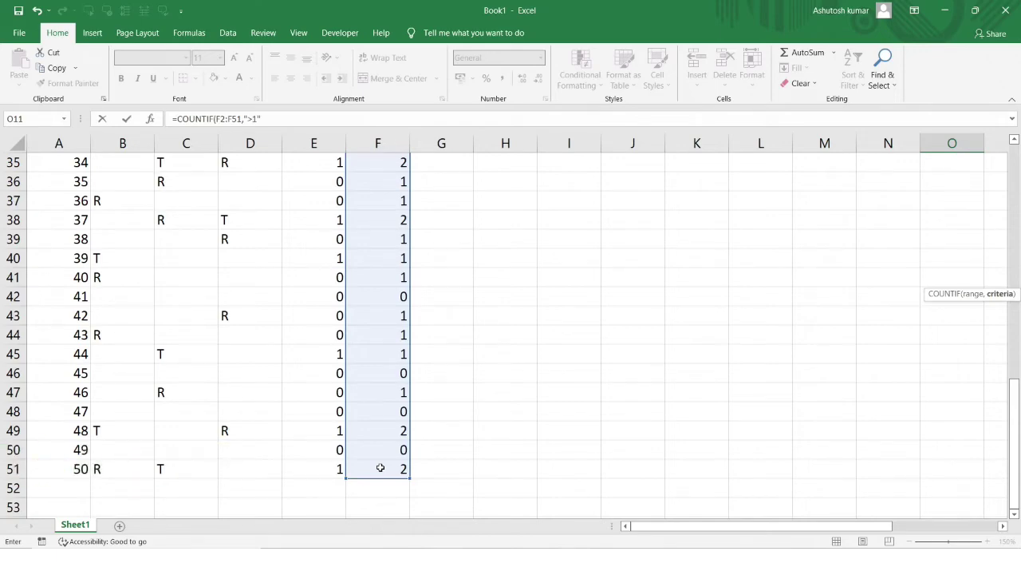
text("))
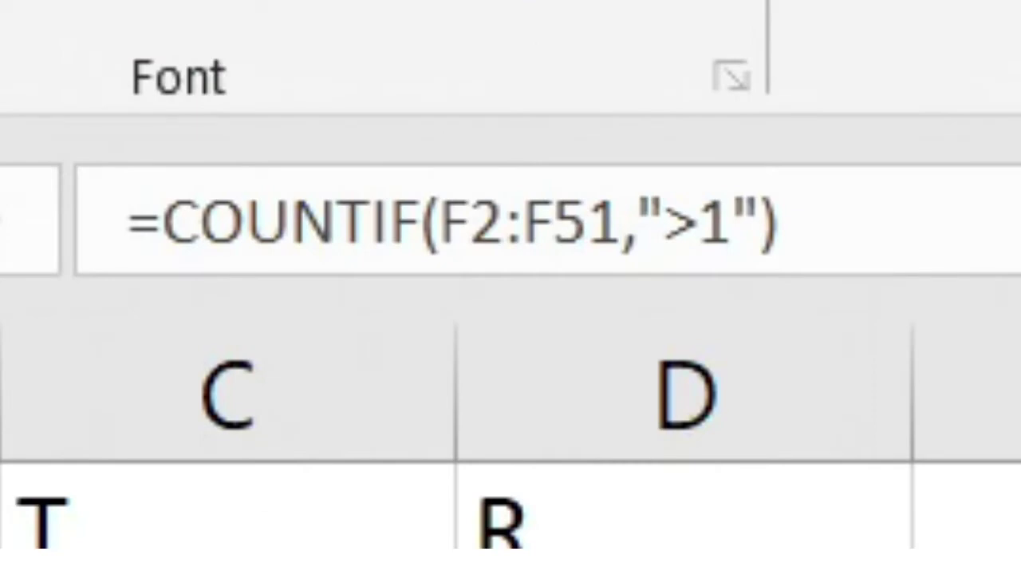
key(Return)
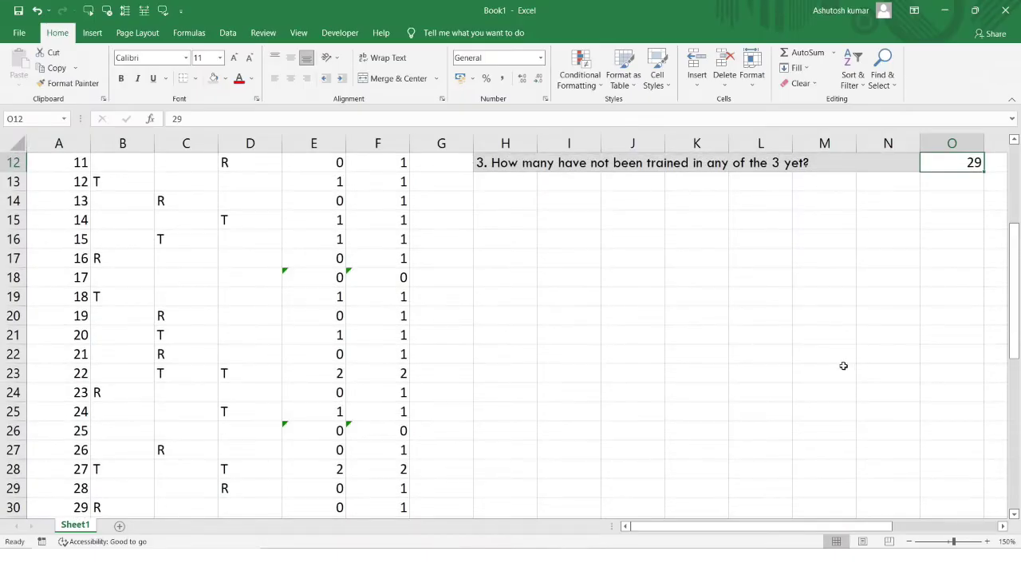
scroll(843, 366, up, 4)
click(980, 352)
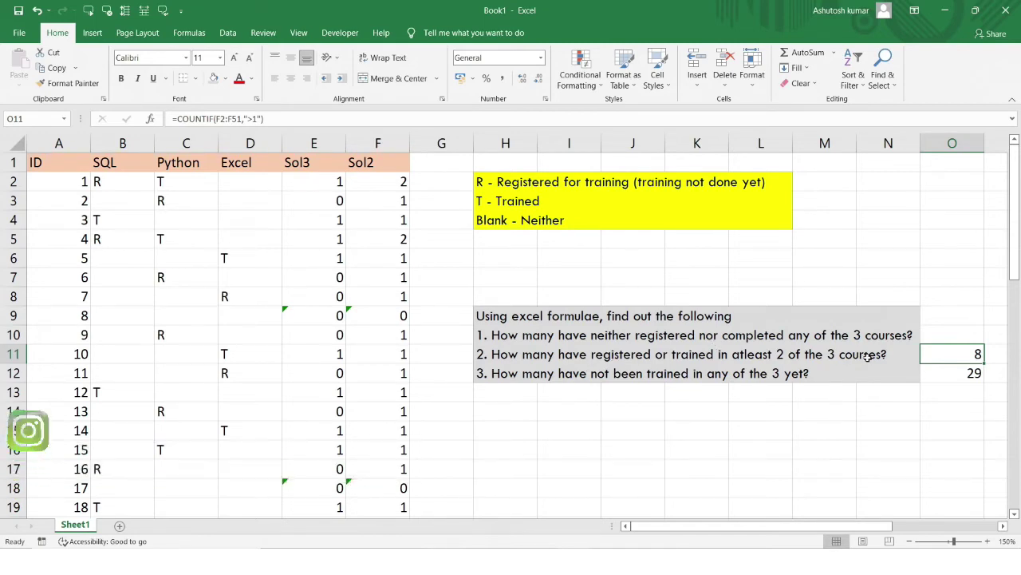
key(Down)
click(950, 337)
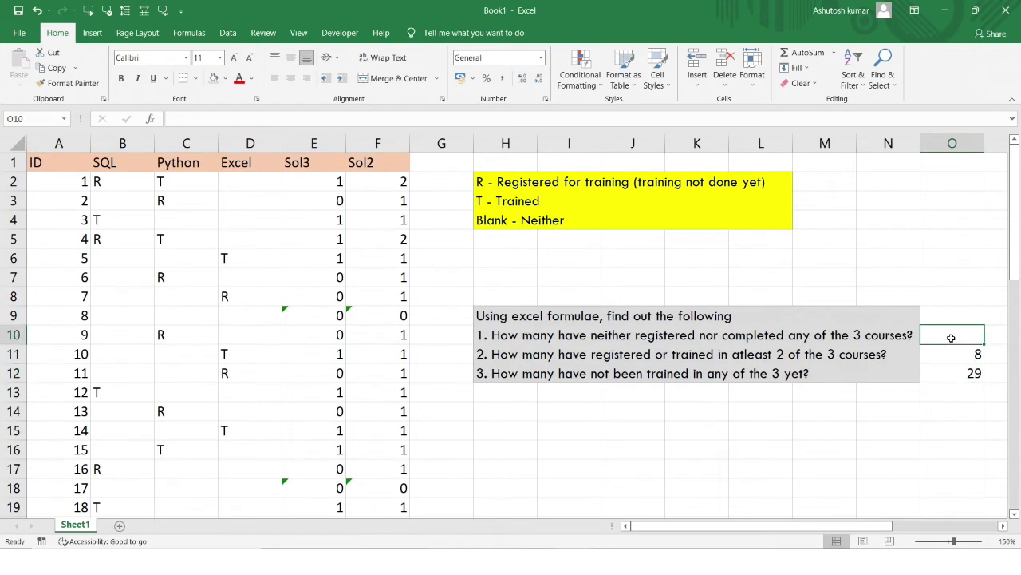
Step: Give column G the header 'sOL1'
click(447, 165)
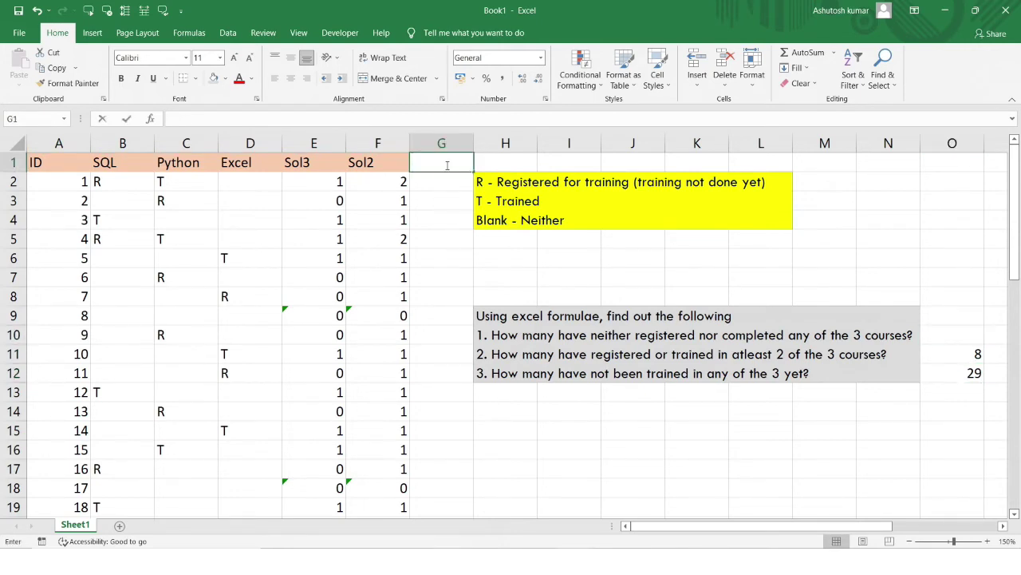
text(sOL1)
key(Return)
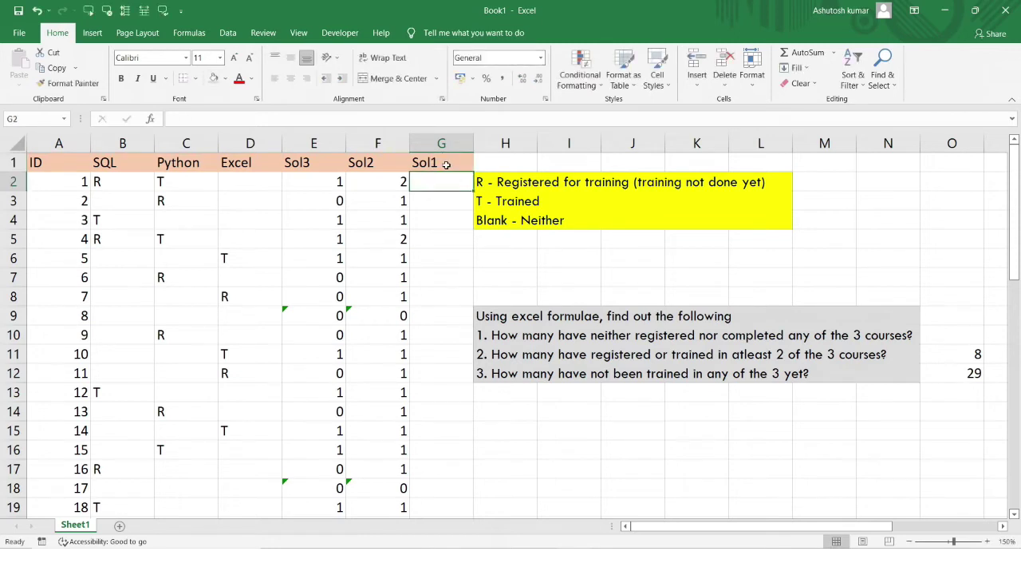
Step: Read question 1's wording, then begin a =countif( formula in G2
click(506, 337)
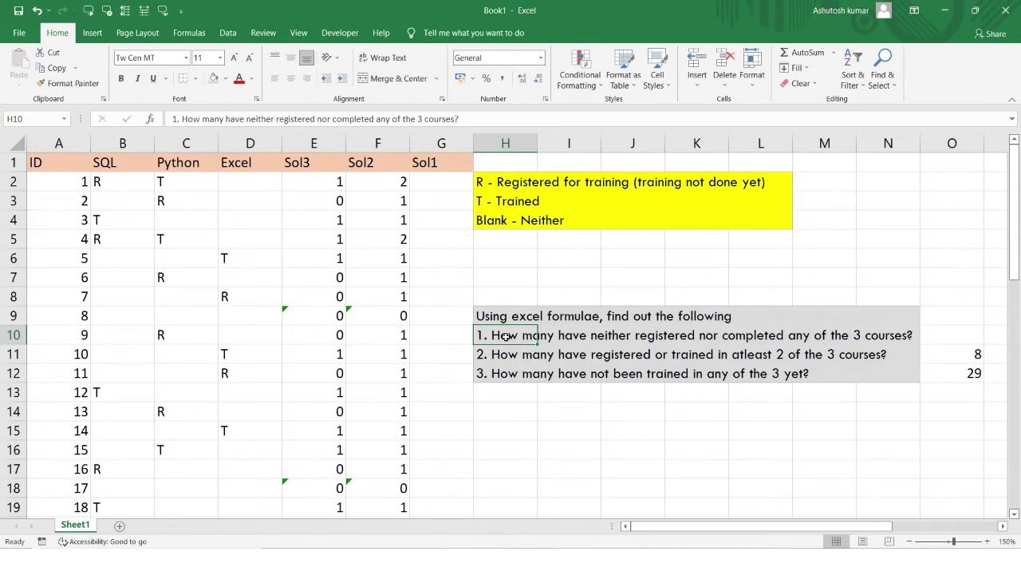
double_click(443, 181)
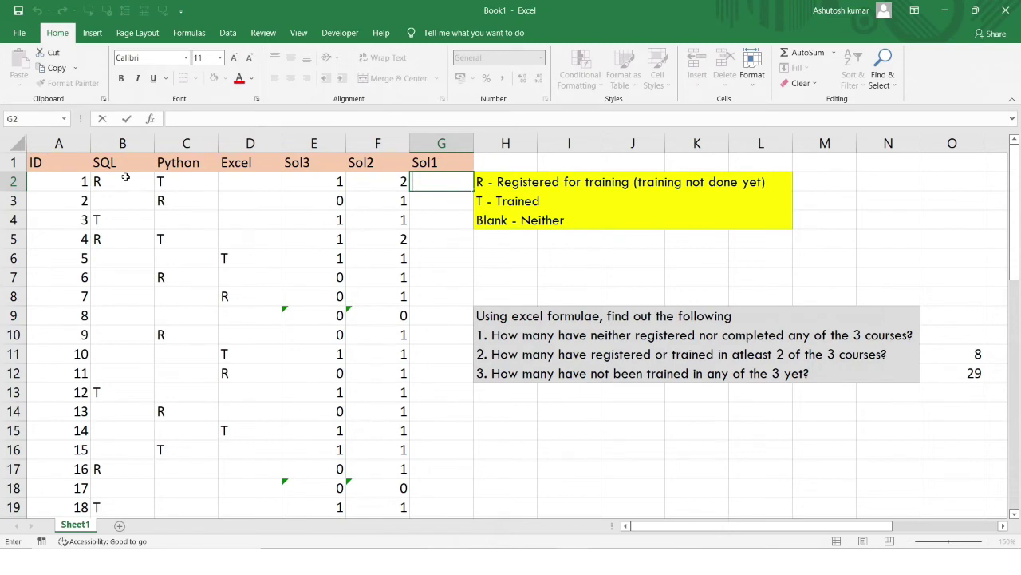
text(=c)
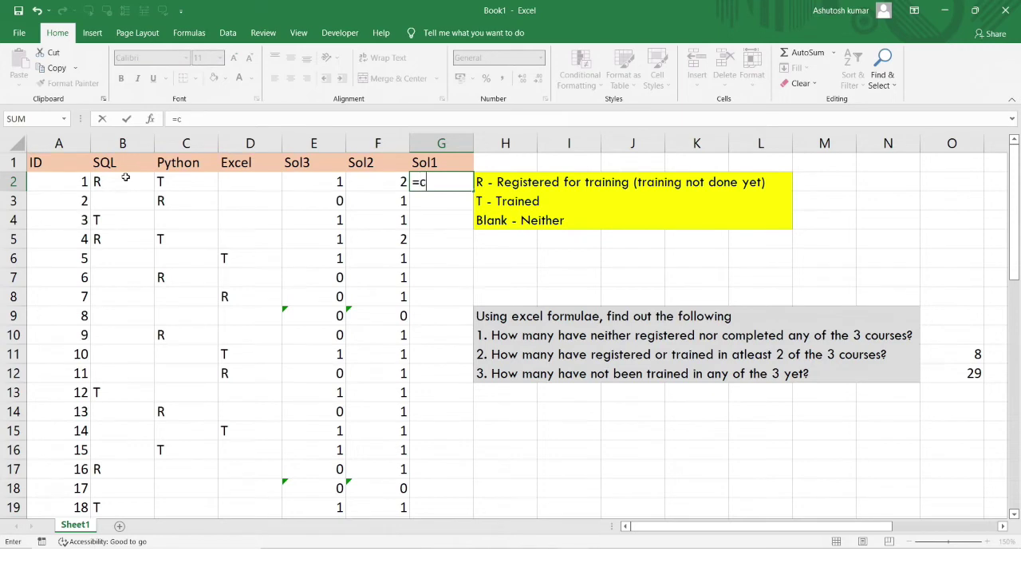
text(ountif()
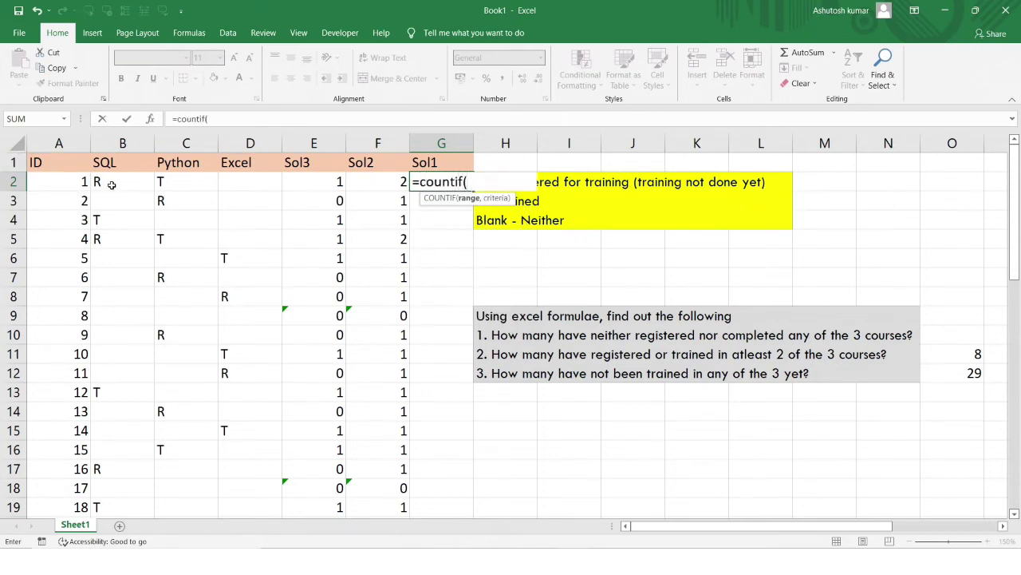
Step: Complete G2 as =COUNTIF(B2:D2,"") to count blank courses, giving 1
drag(105, 183, 255, 179)
text(,"")
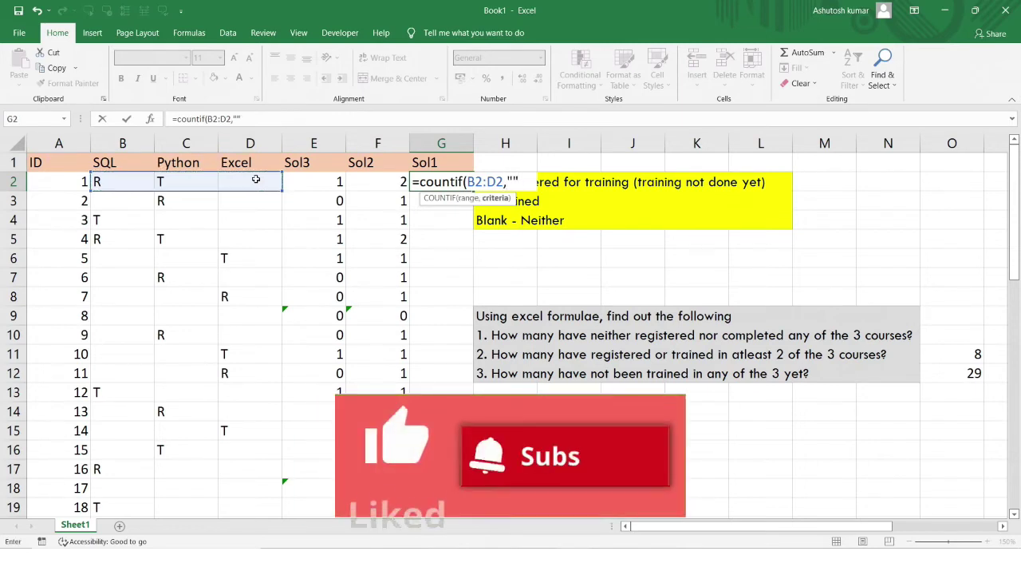
text())
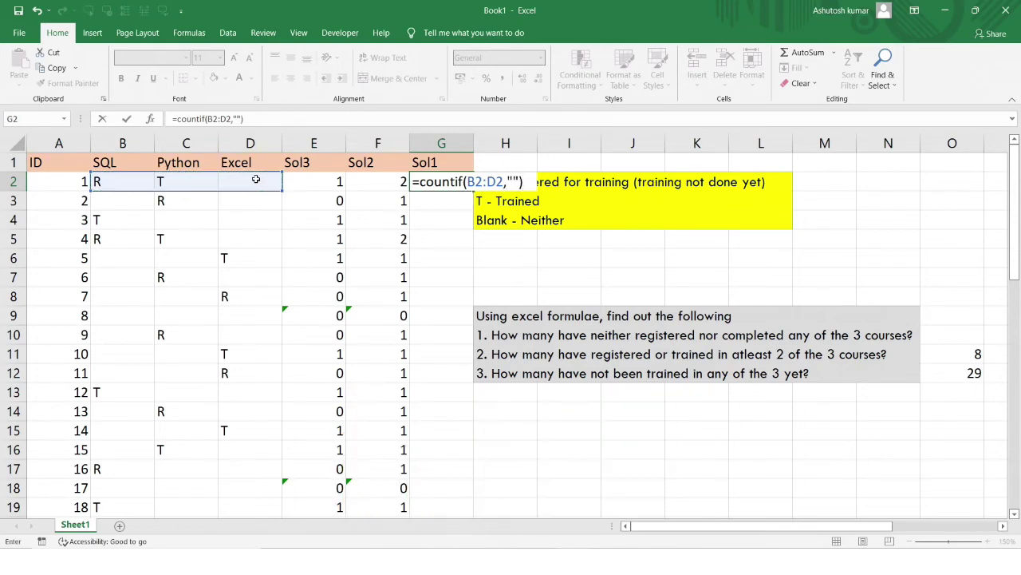
key(Return)
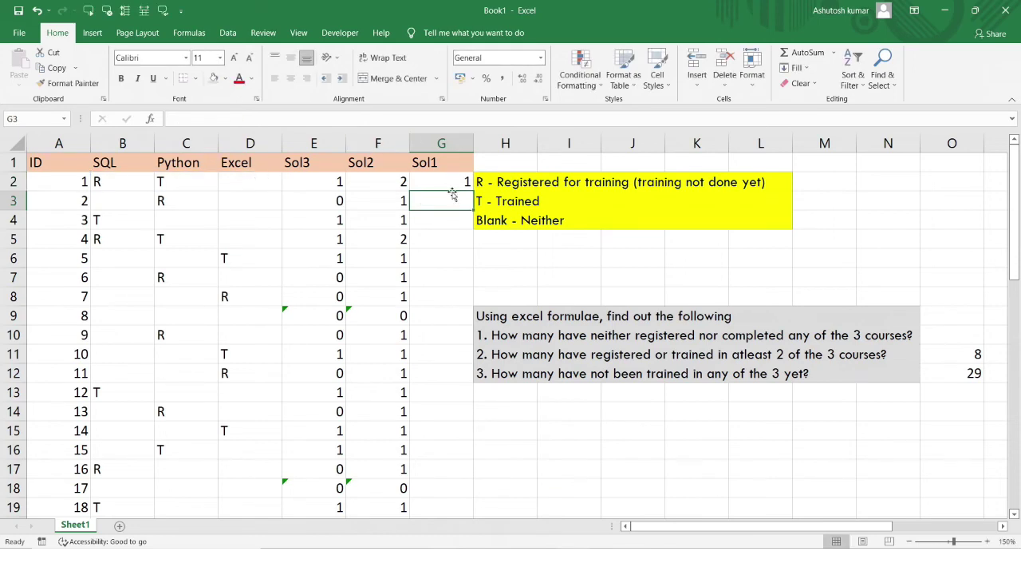
Step: Verify G2 against the empty D2 and copy the formula down to G12
click(452, 186)
drag(102, 176, 265, 180)
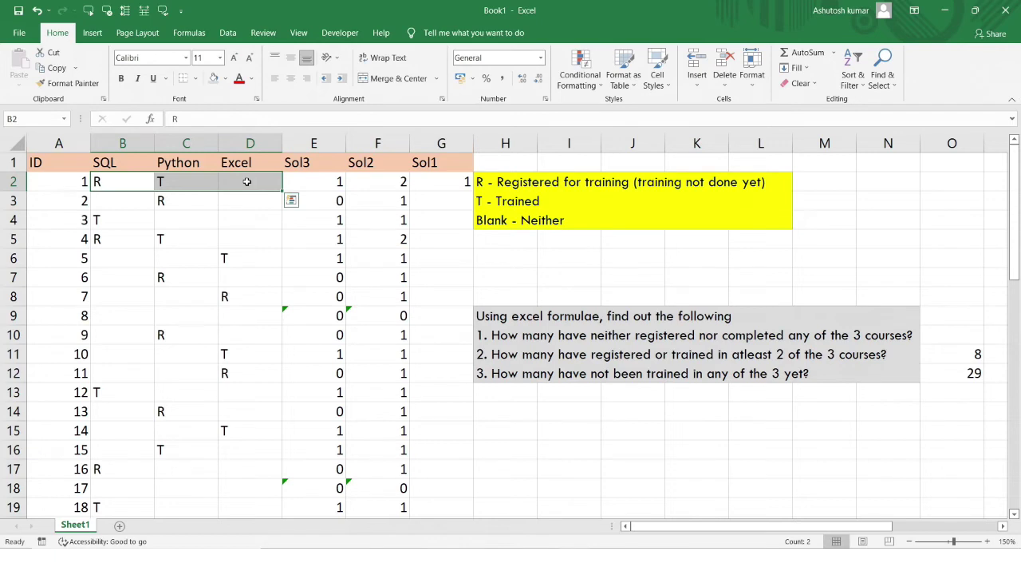
click(248, 182)
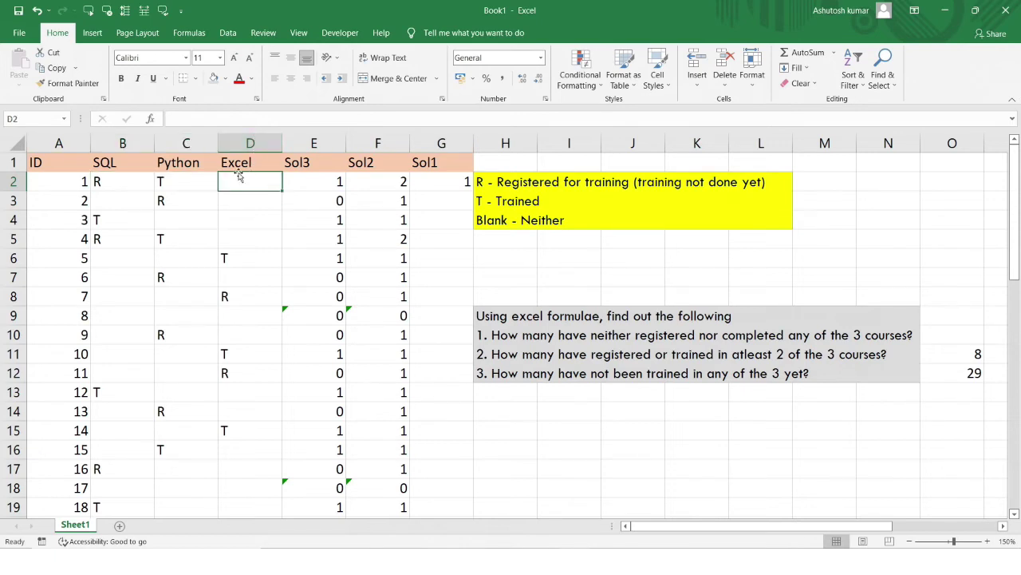
click(429, 187)
drag(473, 190, 463, 378)
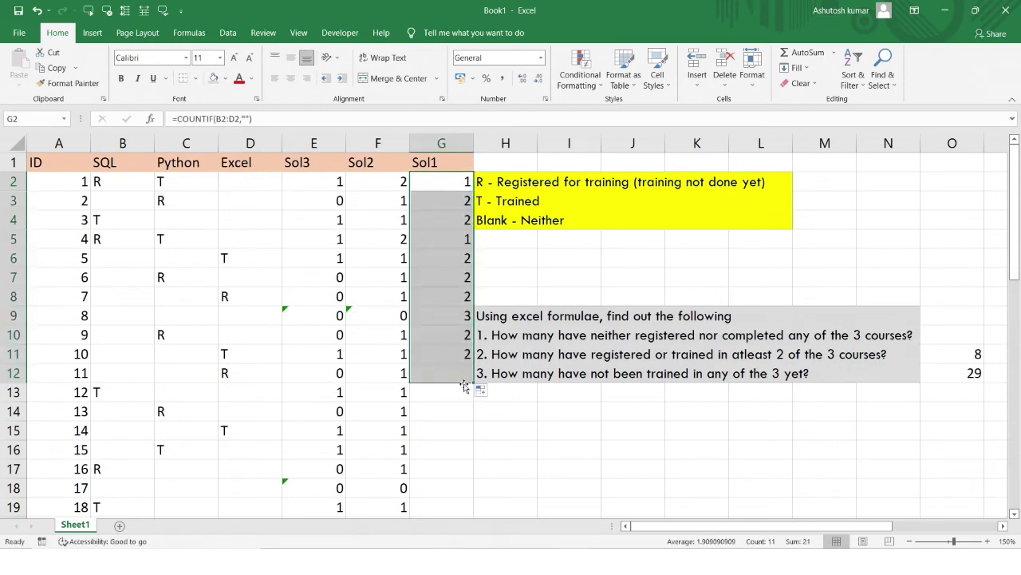
Step: Confirm G9 shows 3 for ID 8's three empty course cells
click(444, 321)
drag(136, 316, 261, 319)
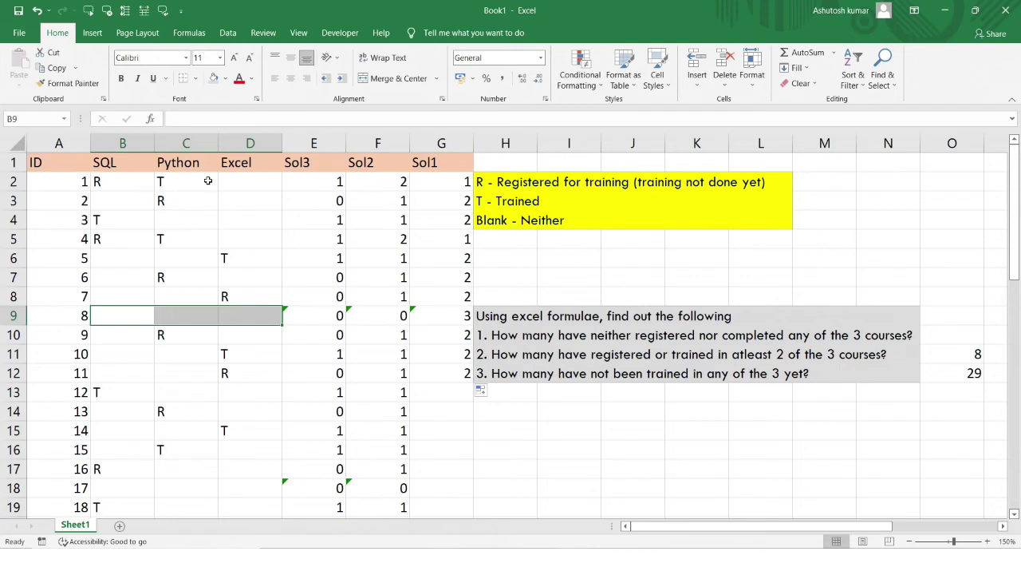
click(454, 321)
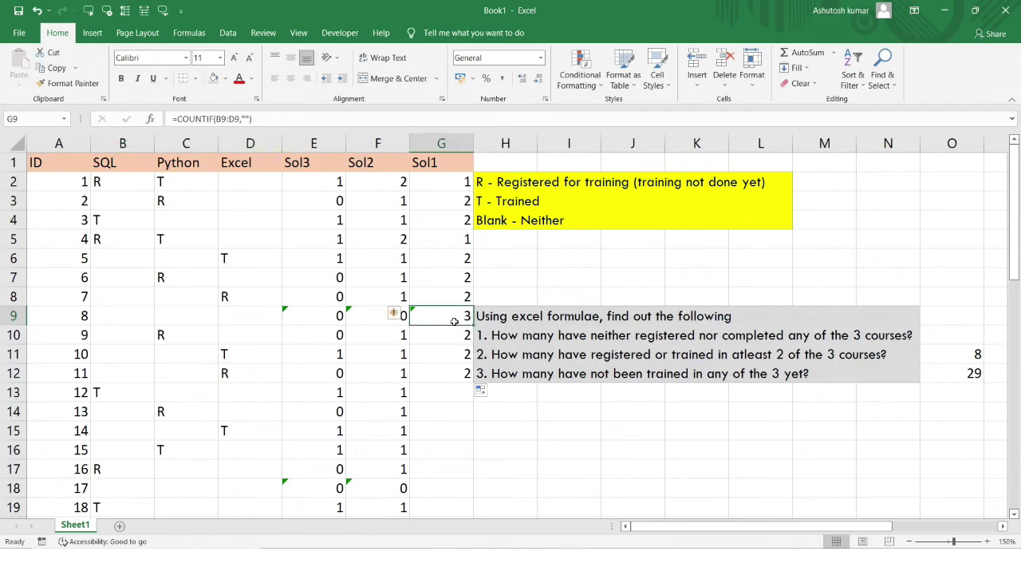
drag(132, 313, 263, 321)
click(435, 313)
Step: Review the Sol2 and Sol1 columns down to row 51, then start editing O10
click(397, 371)
key(ctrl+shift+Down)
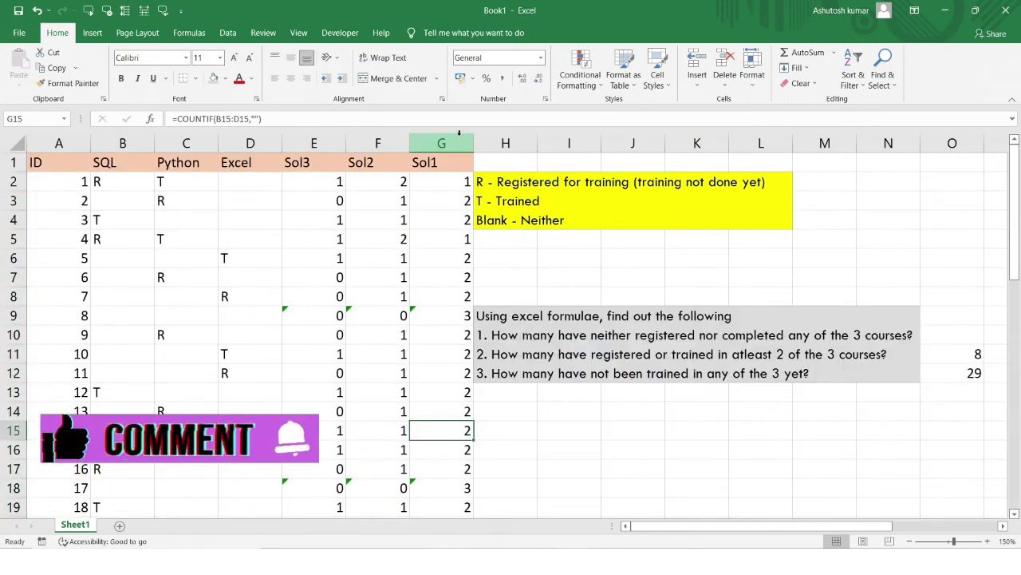
click(459, 135)
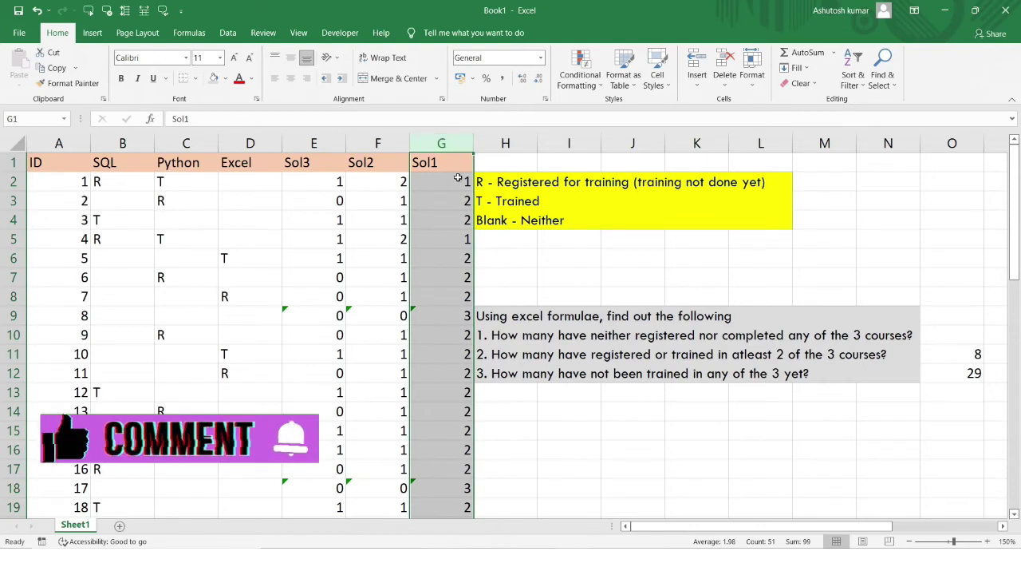
click(432, 178)
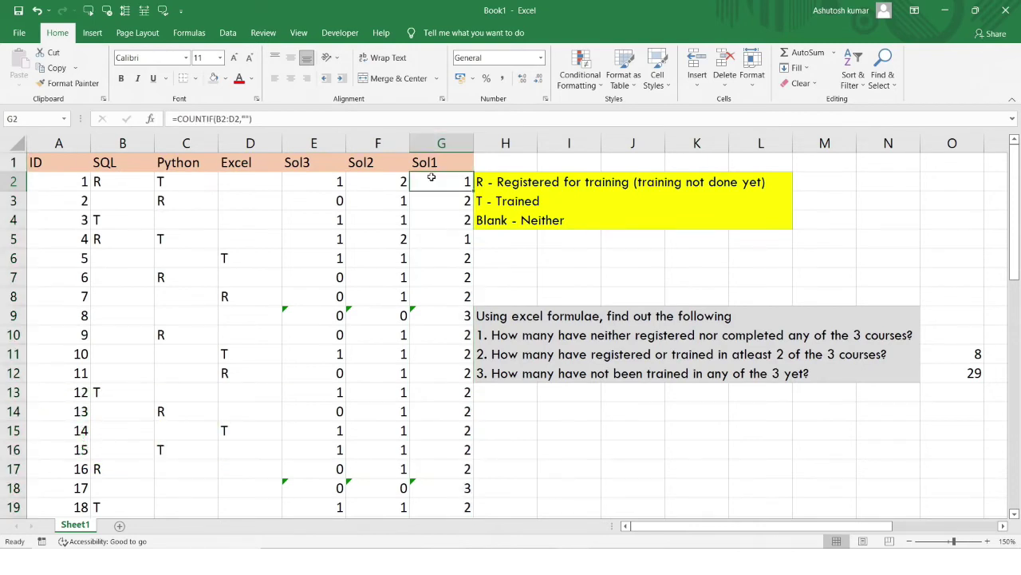
click(439, 143)
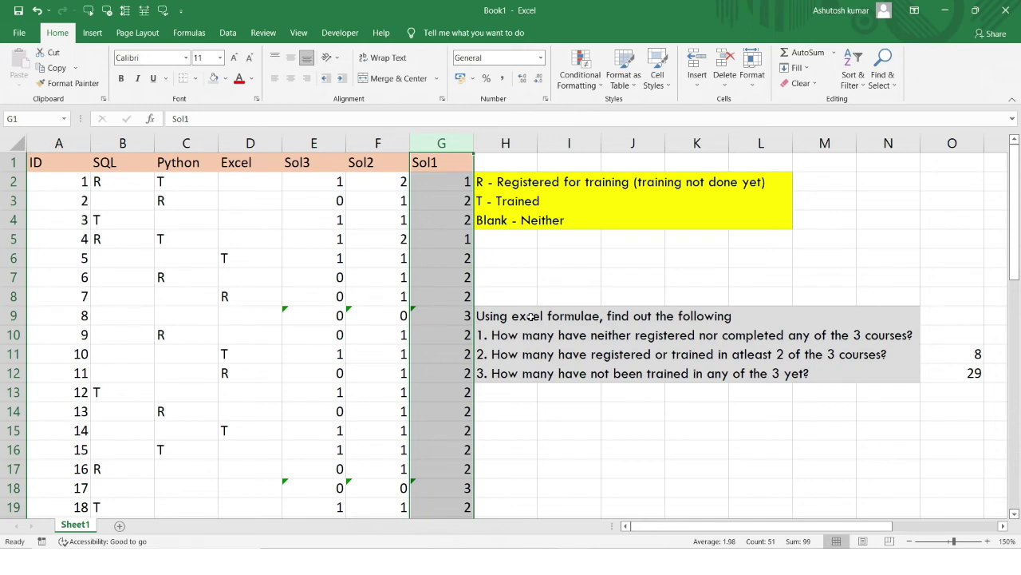
double_click(952, 330)
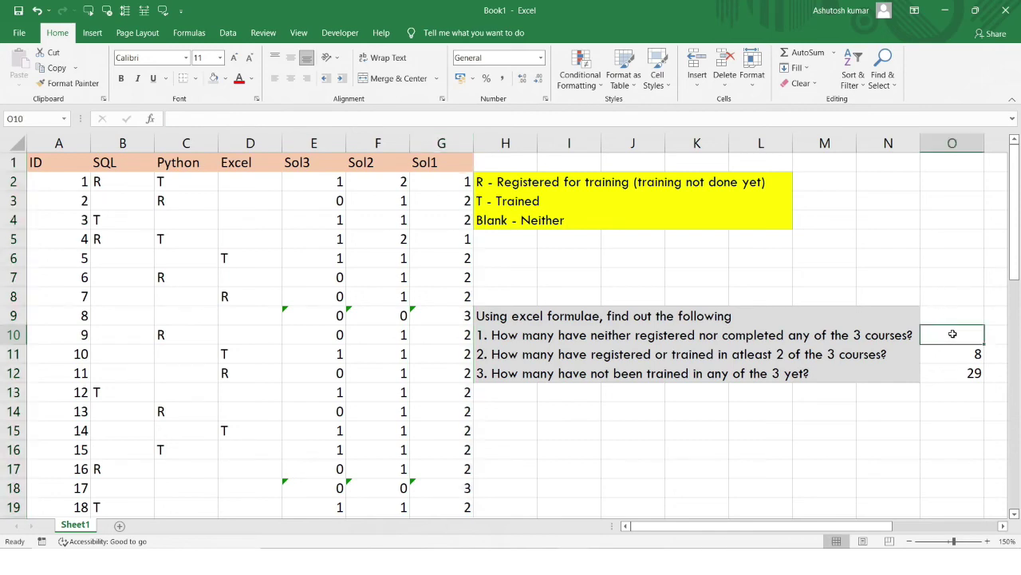
Step: Enter =COUNTIF(G2:G51,3) in O10 so question 1 shows 7
text(=coun)
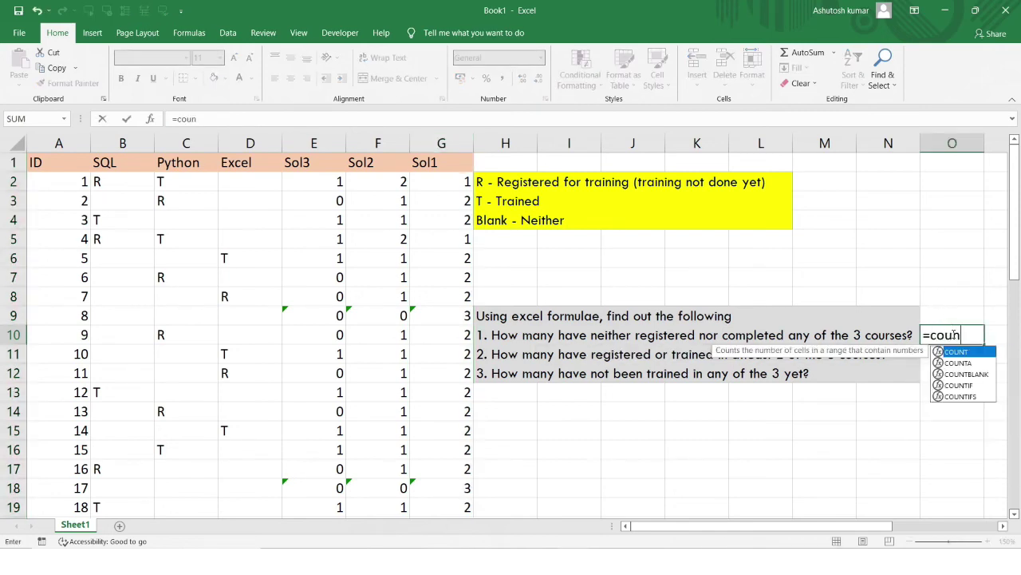
text(tif()
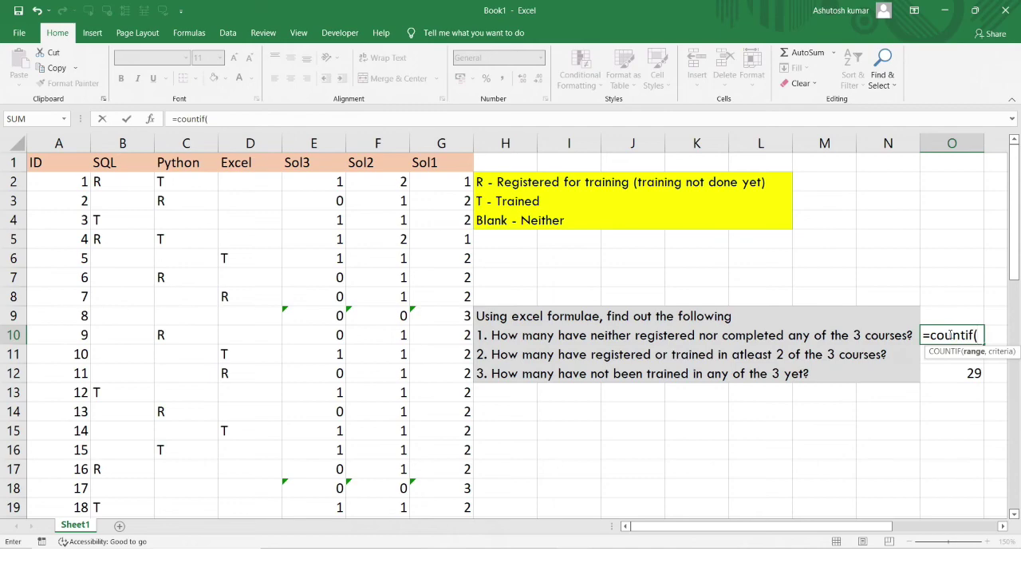
drag(455, 184, 451, 466)
text(,)
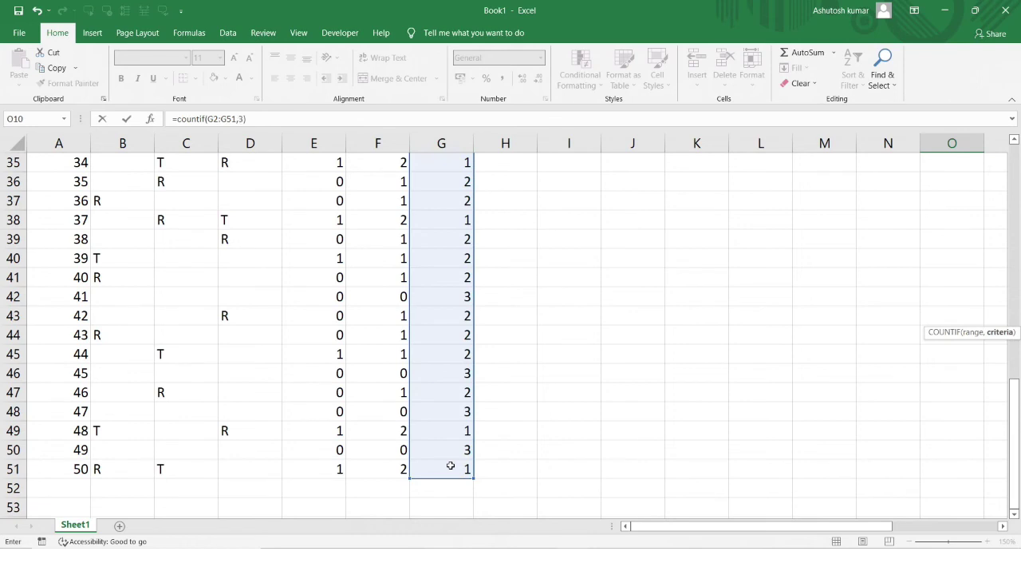
text(3))
key(Return)
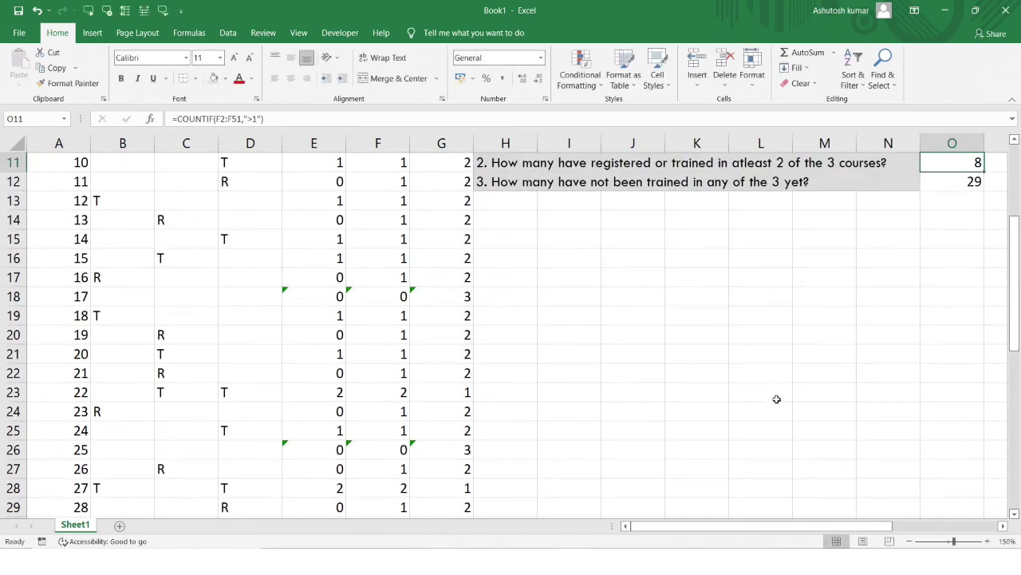
scroll(746, 403, up, 4)
click(976, 334)
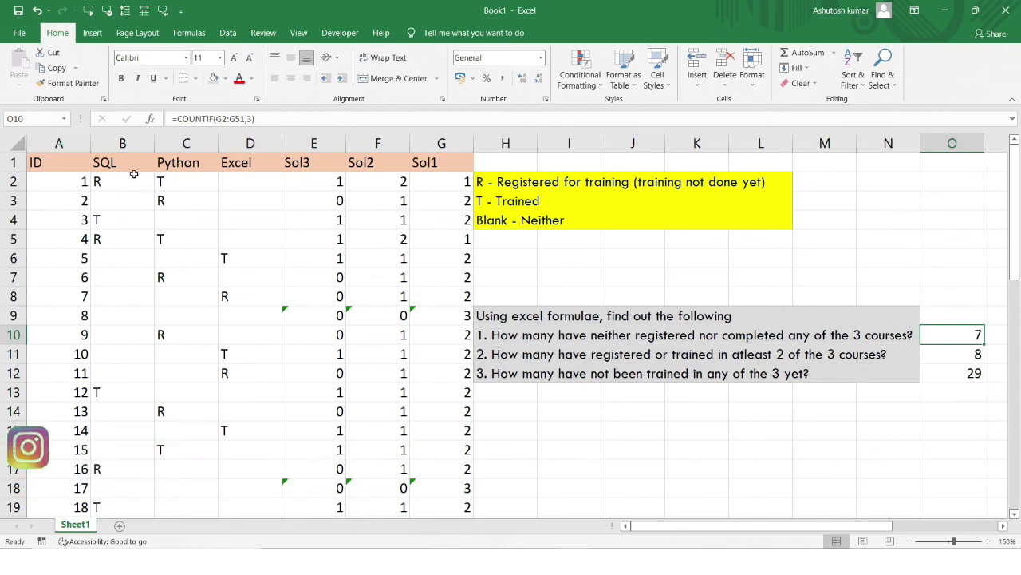
drag(133, 167, 347, 156)
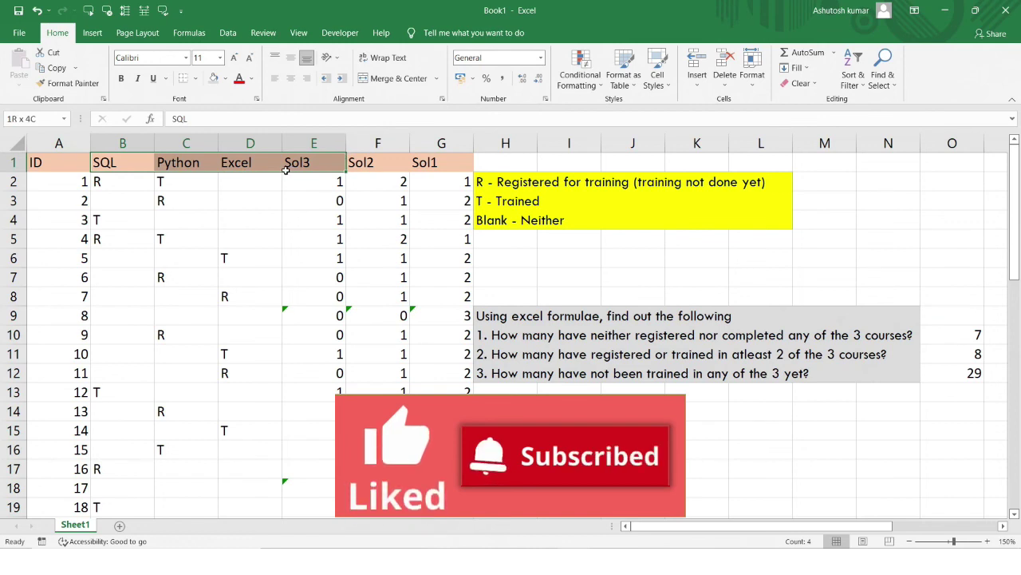
drag(123, 162, 273, 177)
click(377, 296)
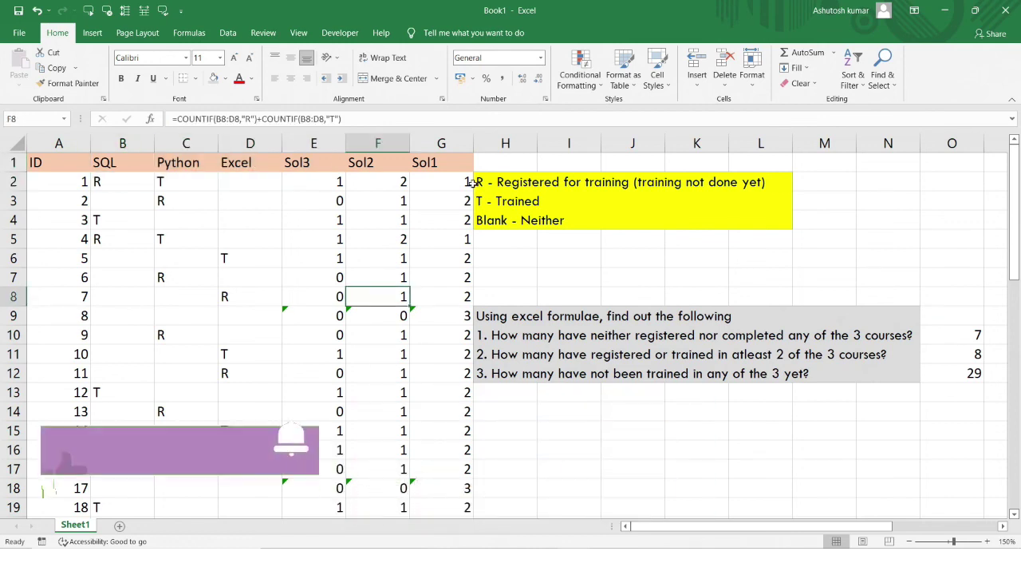